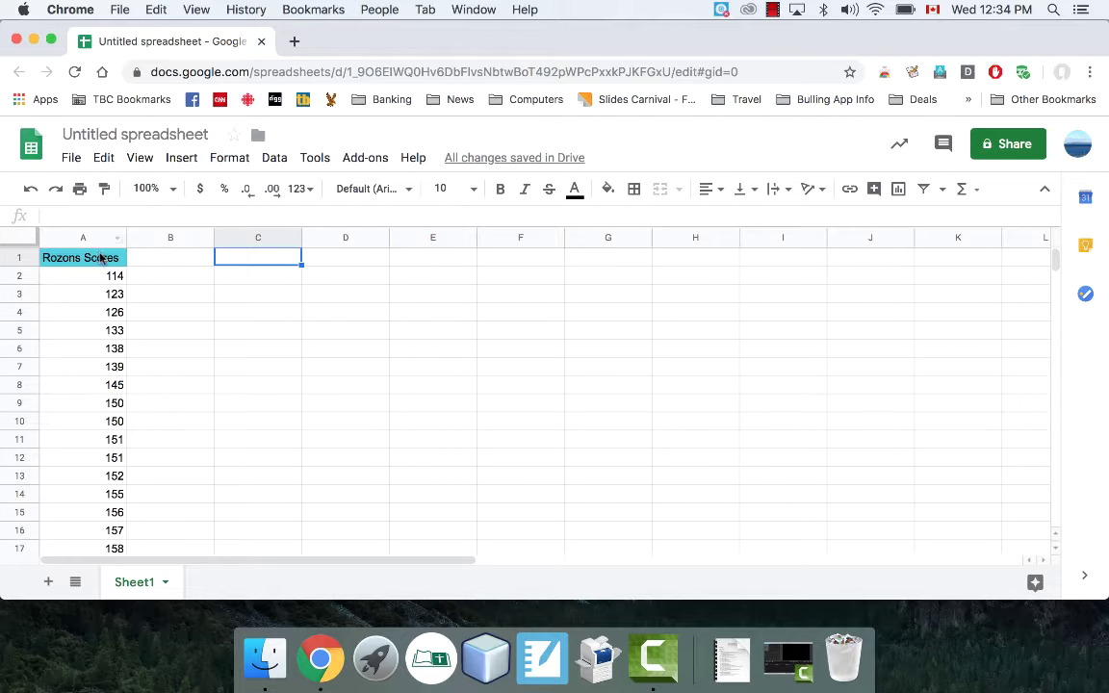
- Reword the heading in cell A1 to the player's name in possessive form followed by "Bowling Scores"
click(81, 262)
double_click(80, 260)
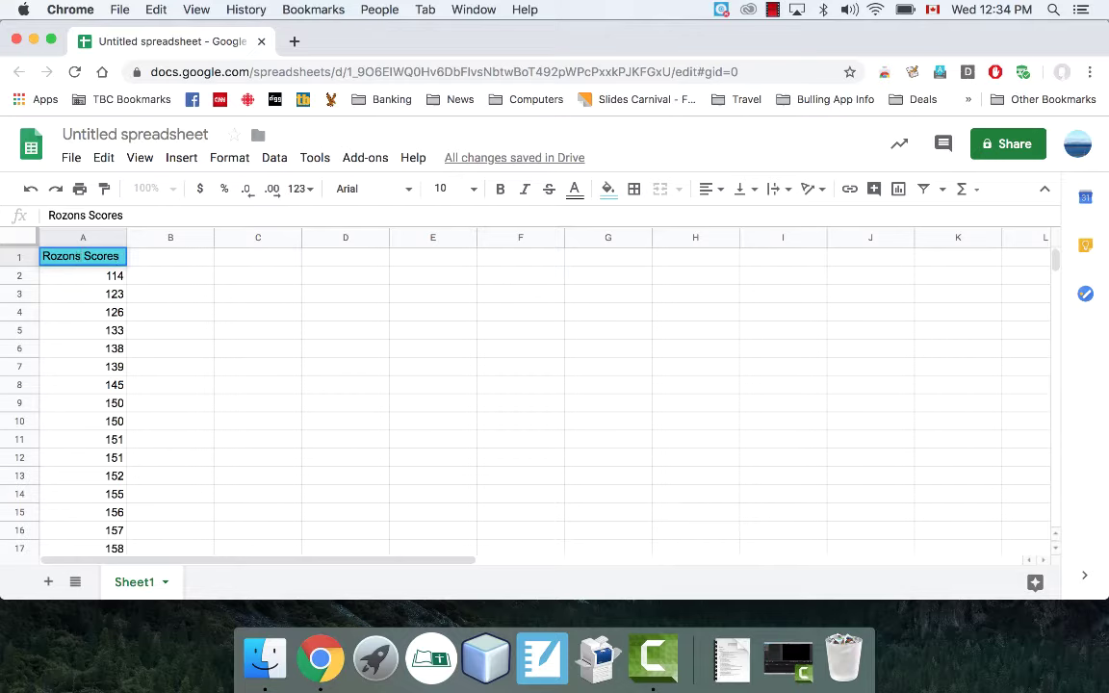
key(BackSpace)
text('s Bowl)
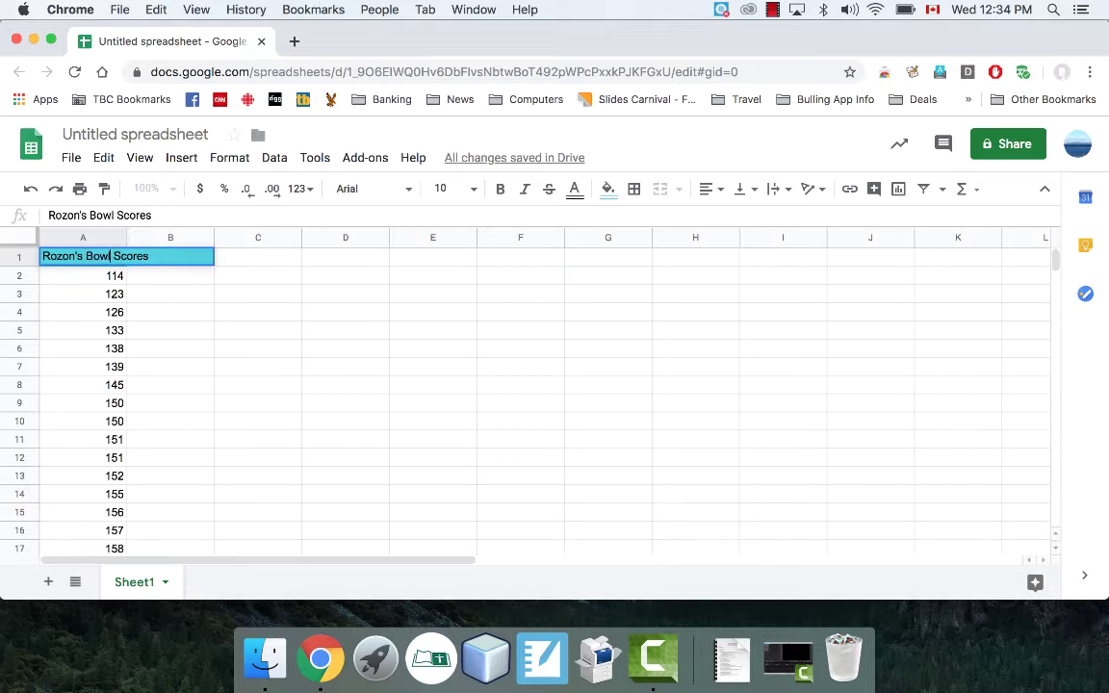
text(ing)
key(Return)
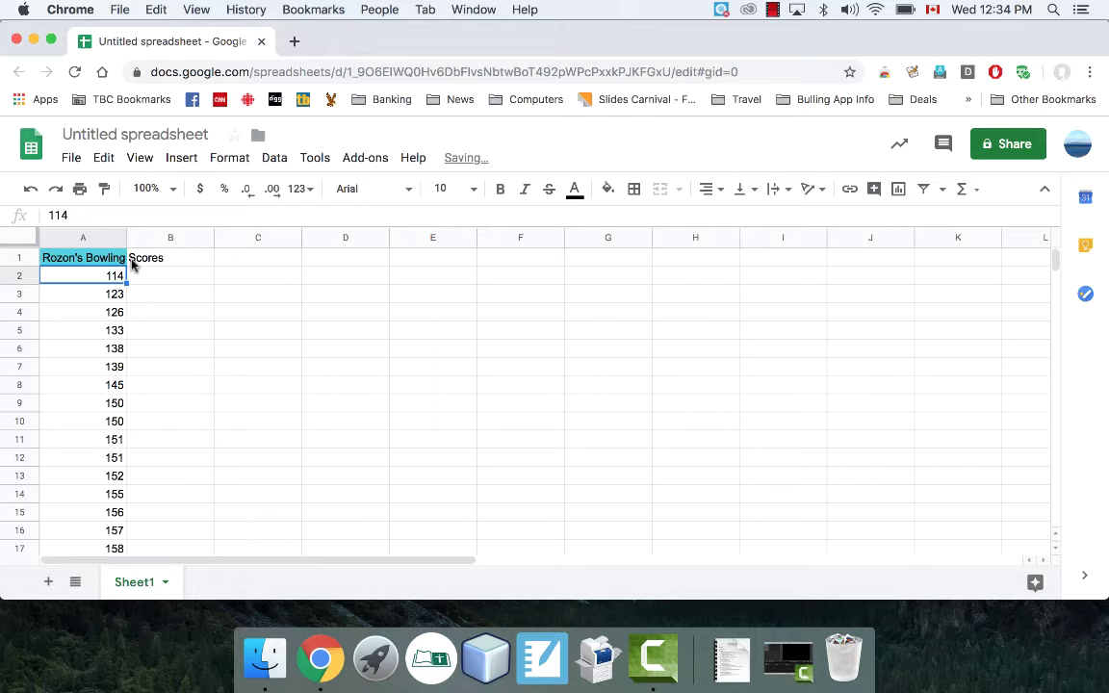
- Widen column A so that the whole heading fits inside cell A1
drag(126, 239, 175, 238)
scroll(110, 325, down, 5)
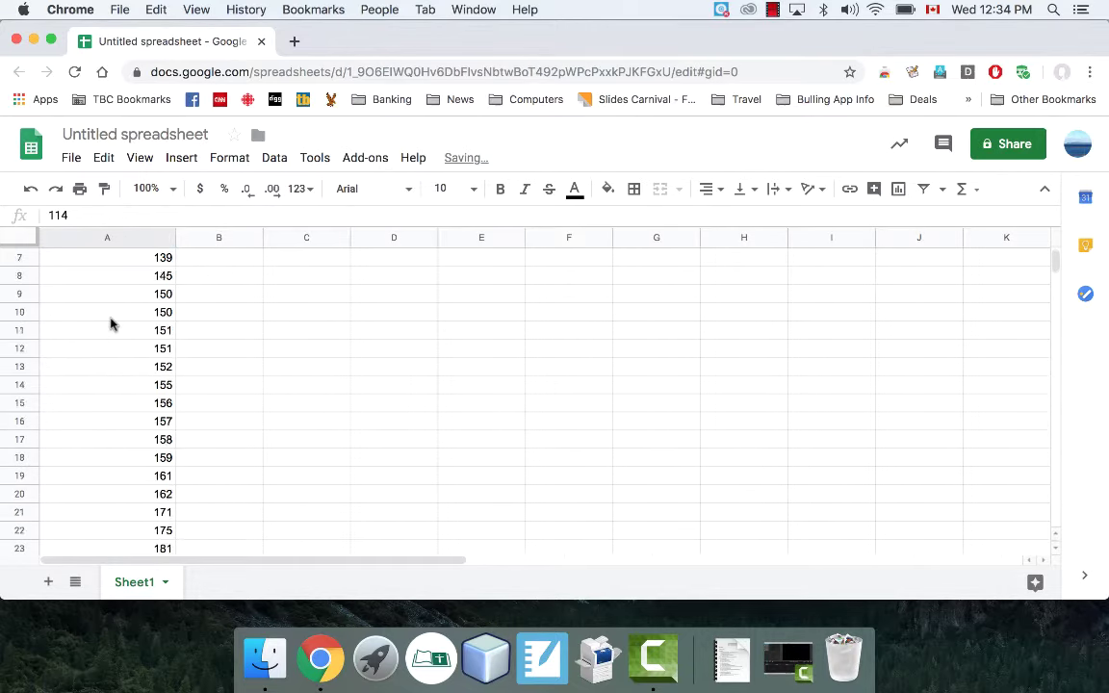
scroll(110, 324, up, 2)
scroll(111, 324, up, 3)
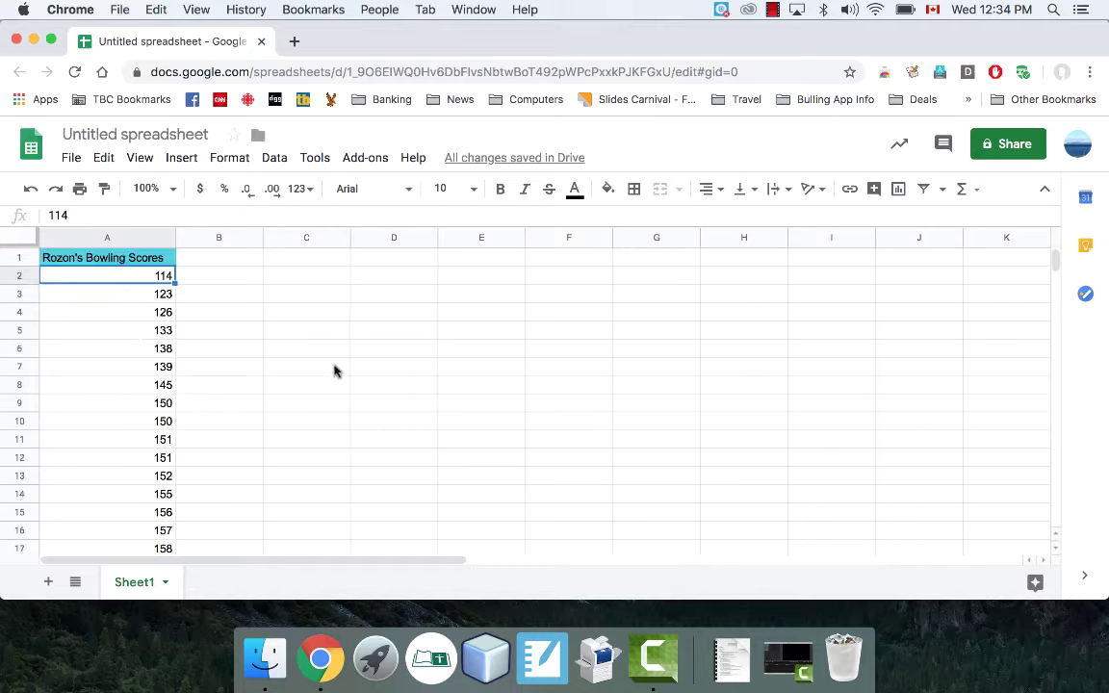
- Insert a chart based on the heading and scores in A1:A25
click(223, 334)
drag(106, 258, 119, 460)
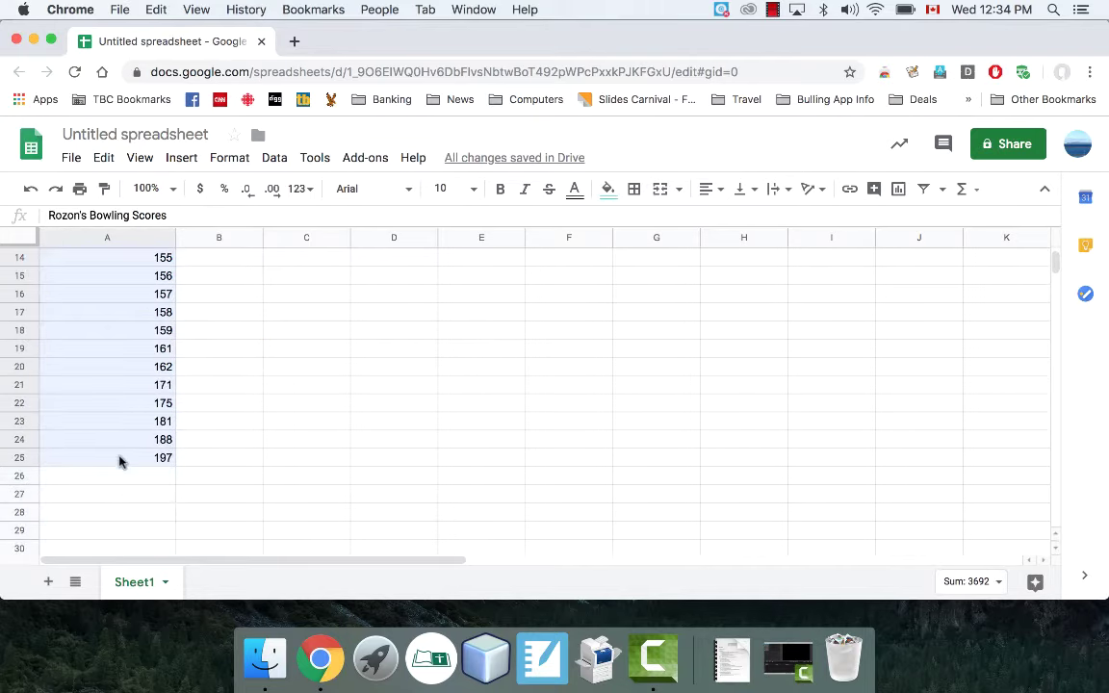
click(184, 159)
click(228, 402)
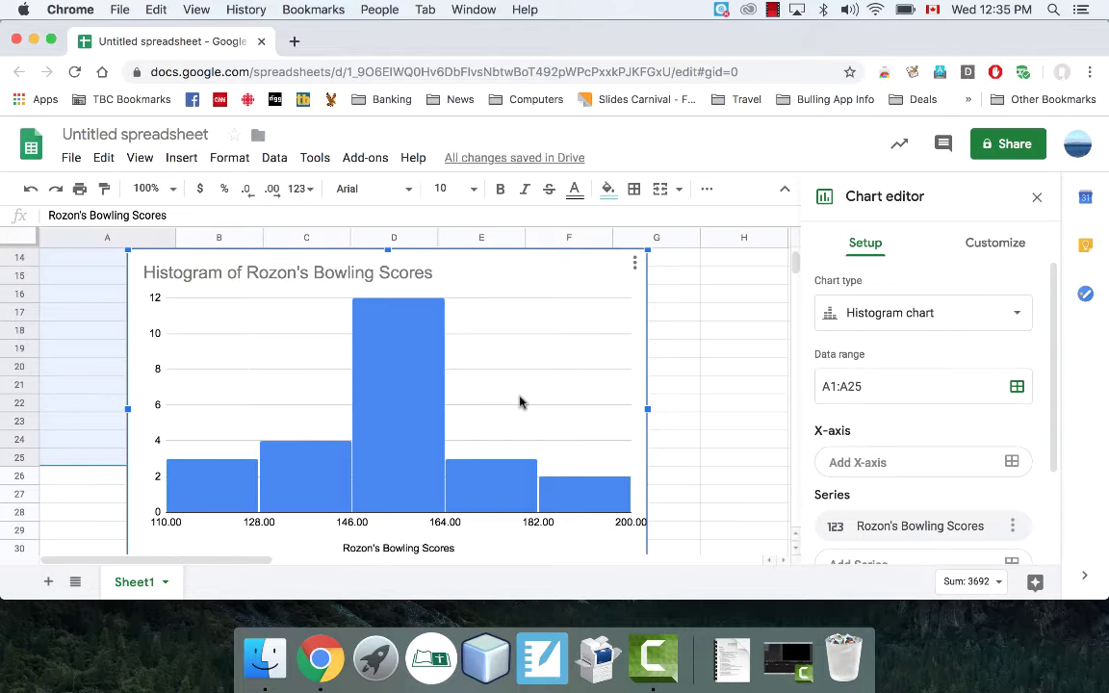
- Set the chart type to Histogram chart, choosing it from the Other category
click(898, 316)
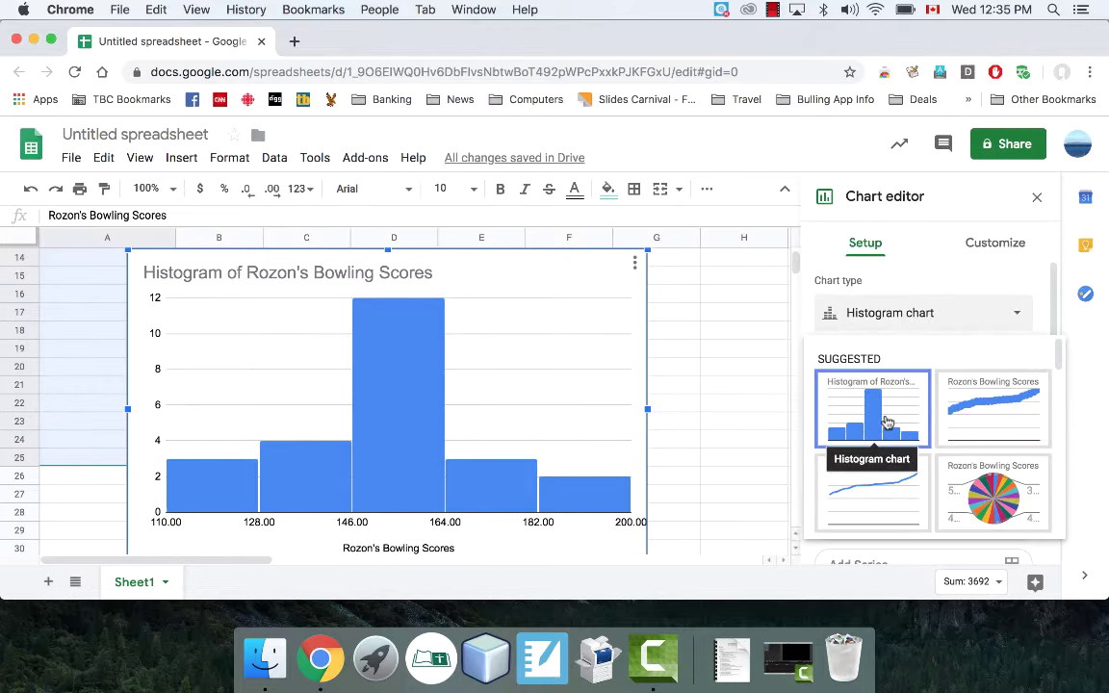
scroll(883, 420, down, 4)
scroll(883, 421, down, 15)
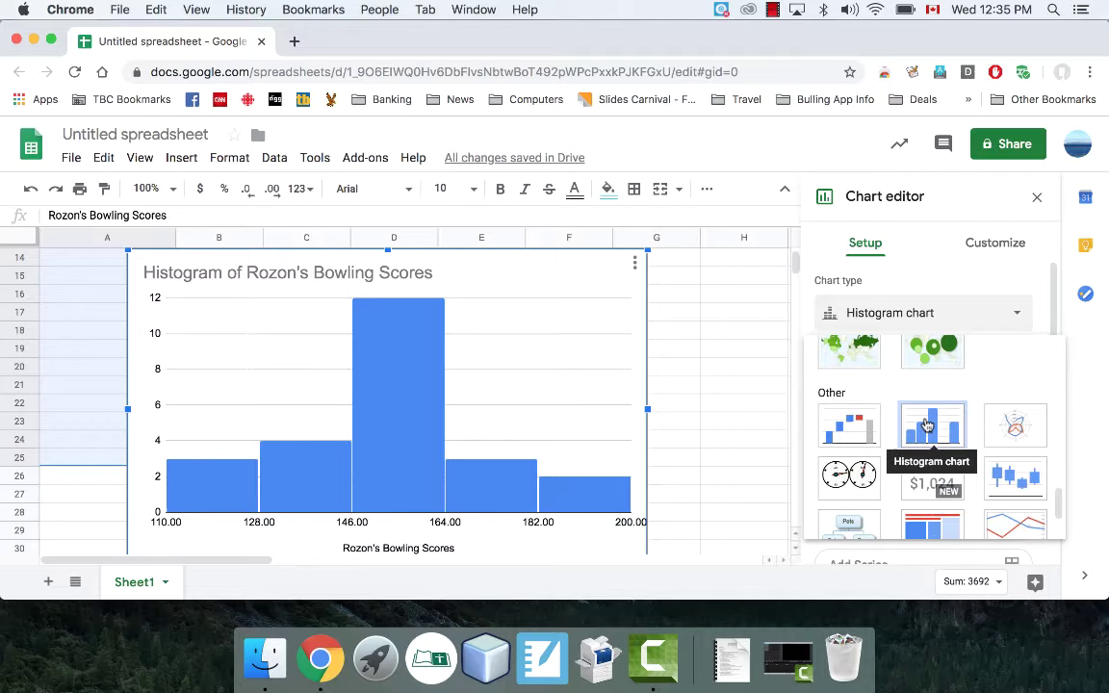
click(925, 423)
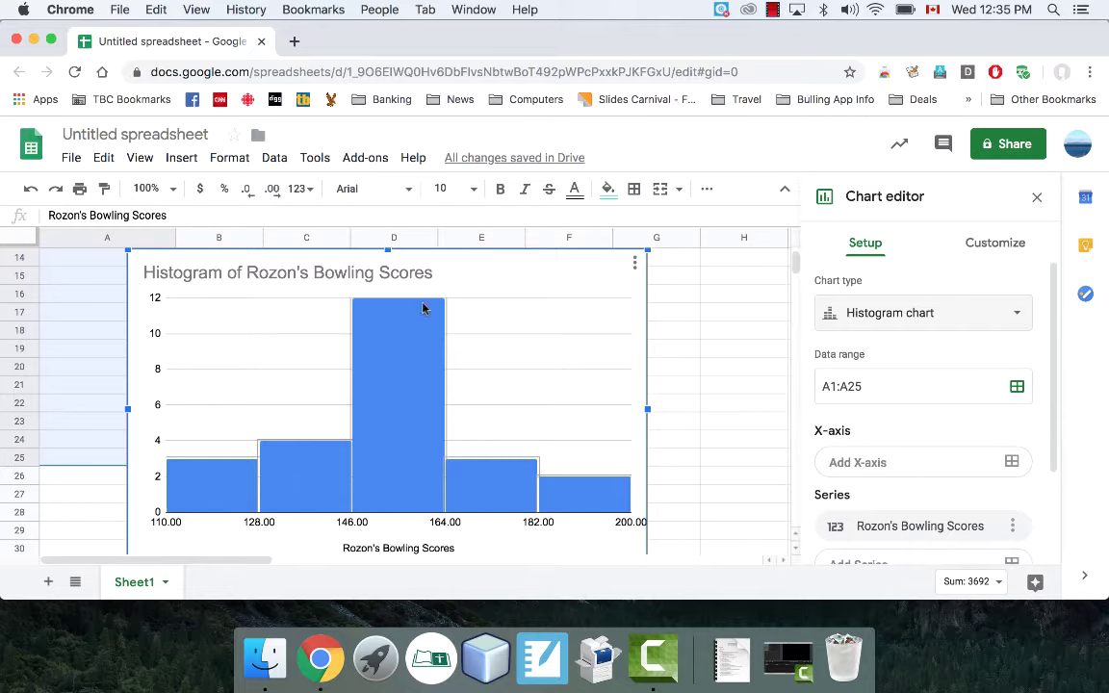
- Move the histogram beside the scores with its upper edge at row 1, and close the chart editor
drag(489, 261, 607, 243)
scroll(113, 385, up, 2)
scroll(118, 408, up, 3)
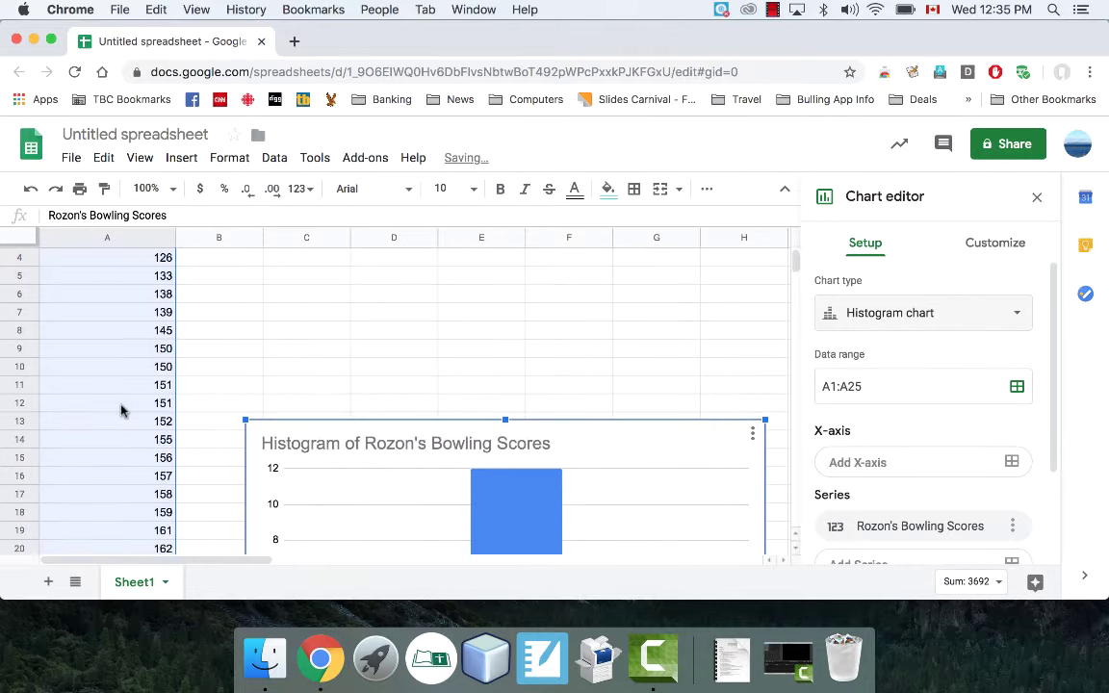
scroll(119, 408, down, 1)
drag(376, 391, 383, 243)
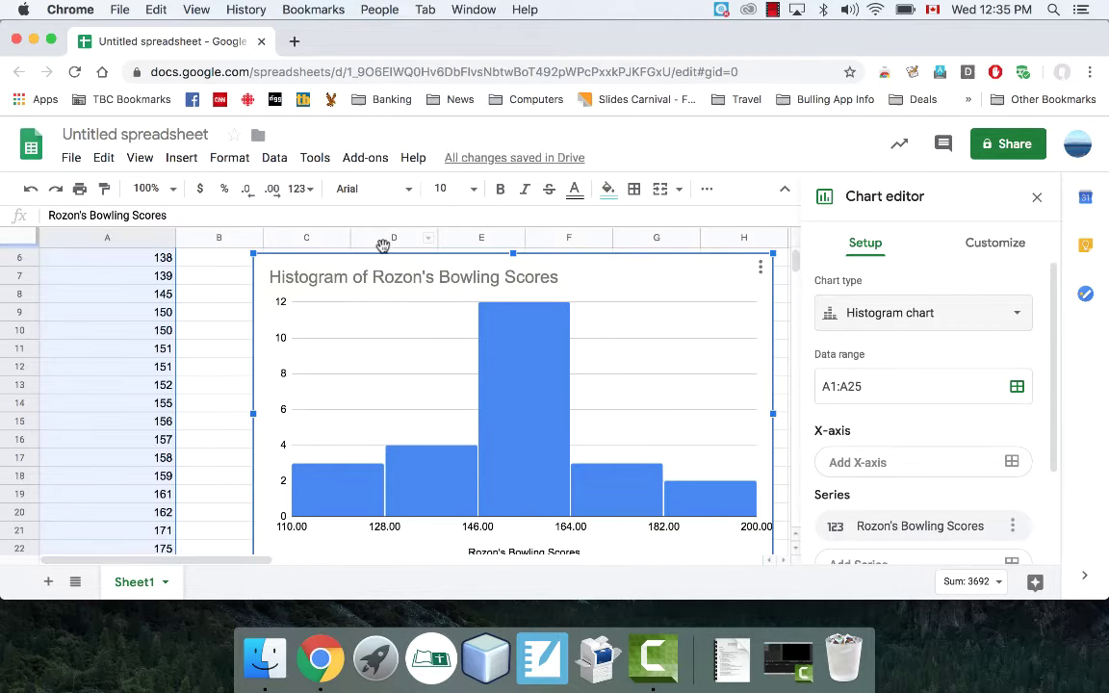
scroll(149, 326, up, 2)
drag(356, 334, 291, 259)
scroll(144, 326, up, 1)
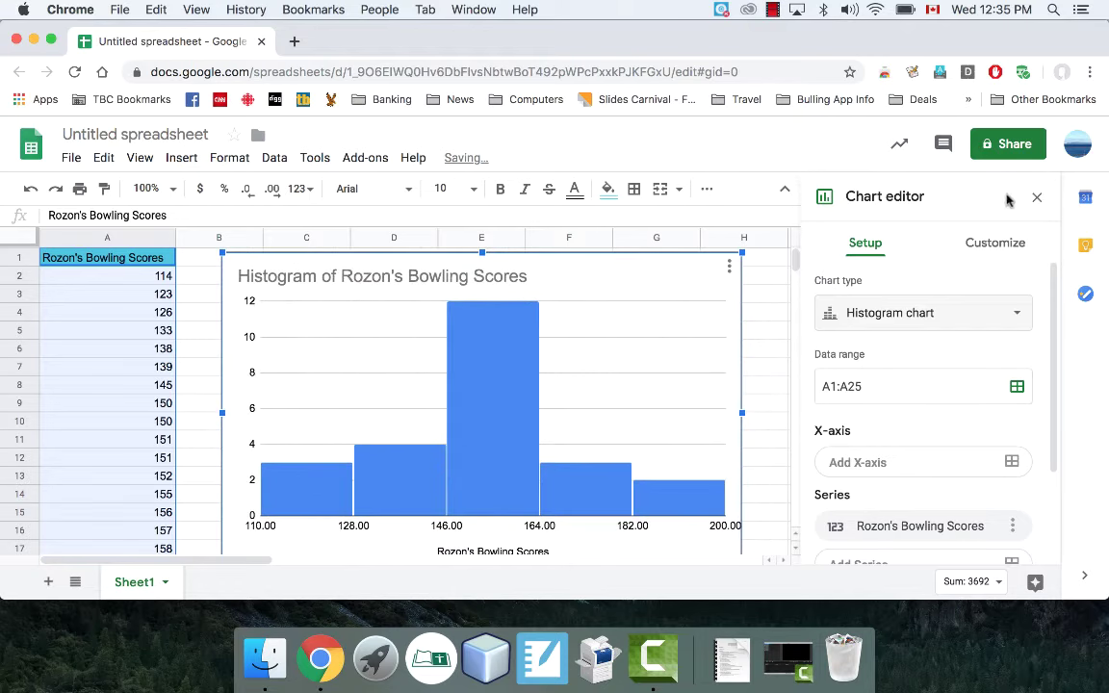
click(1036, 197)
click(826, 336)
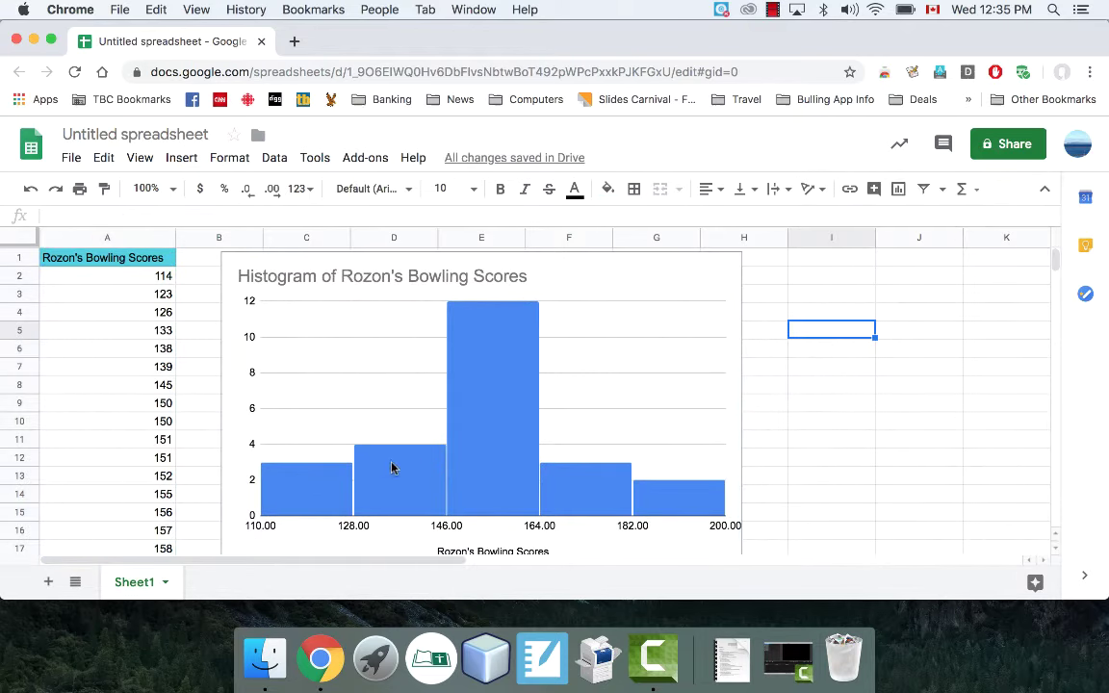
- Examine the counts of the 110–128 and 128–146 bars, comparing the first bar with the scores in A2:A4
click(313, 505)
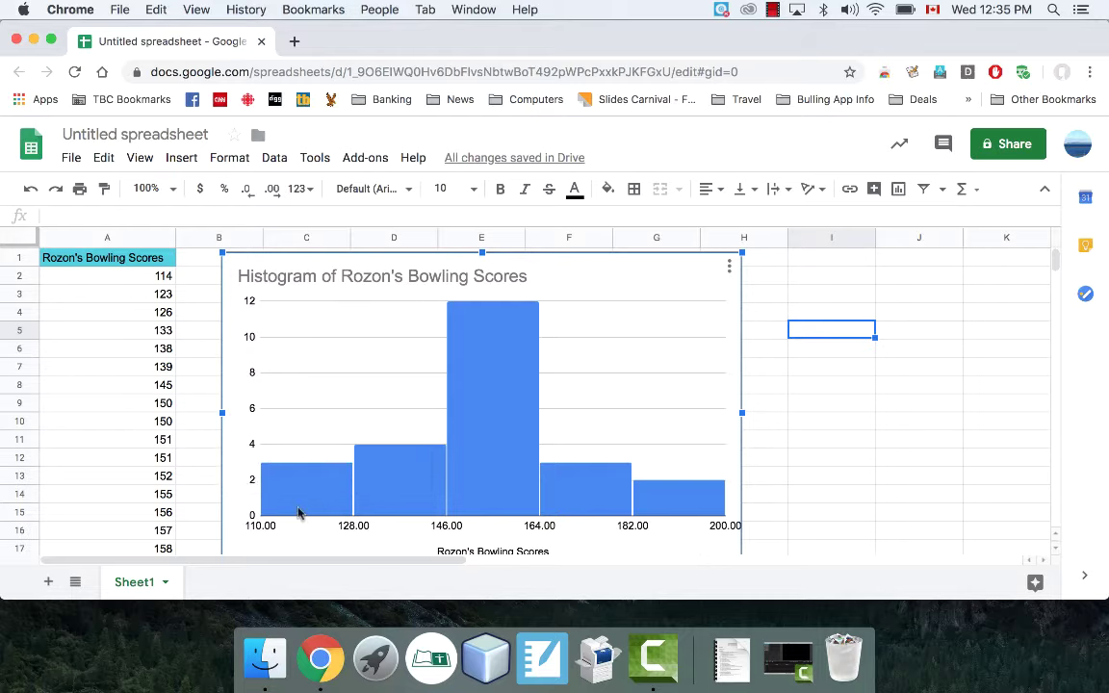
mouse_move(295, 497)
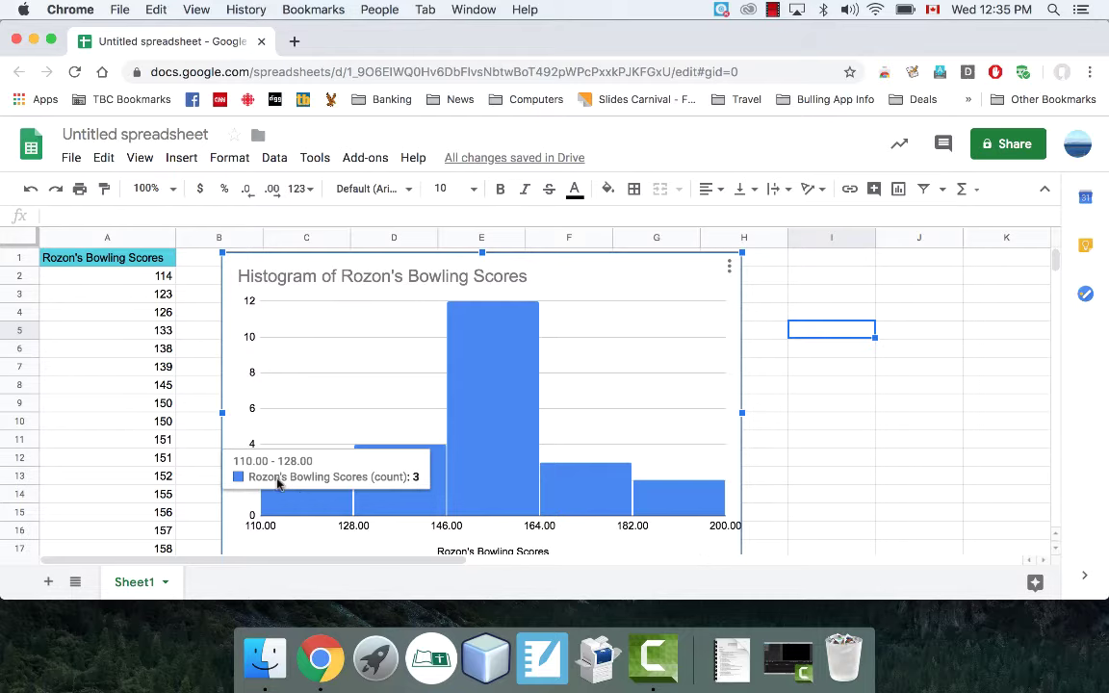
drag(157, 281, 162, 316)
click(420, 481)
mouse_move(416, 508)
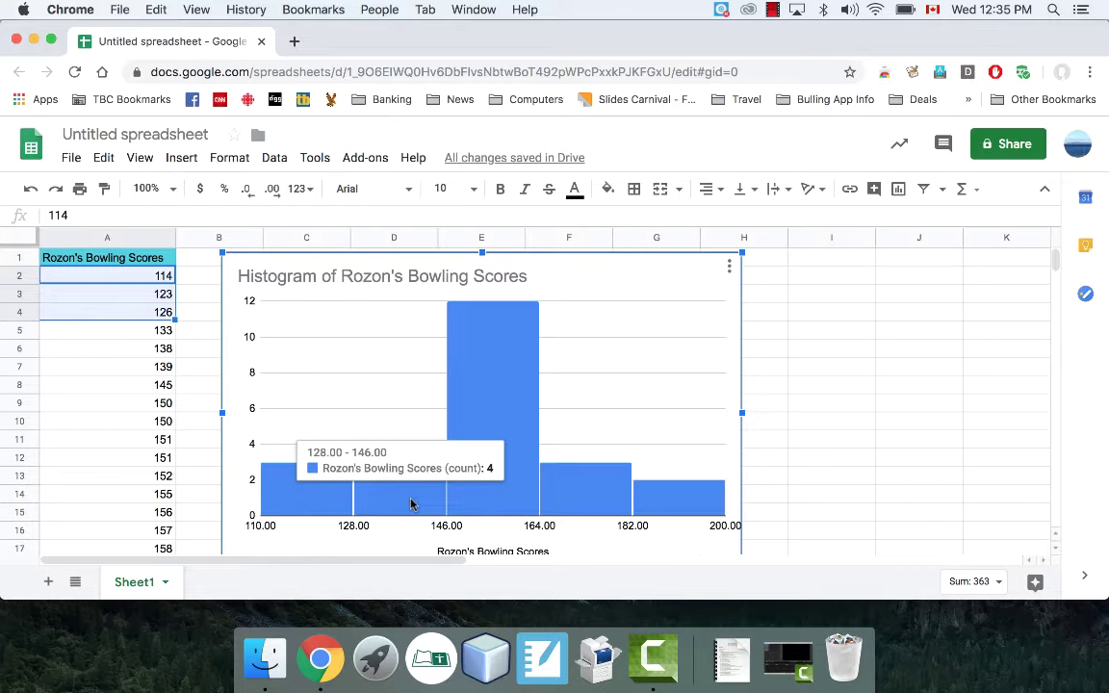
mouse_move(683, 510)
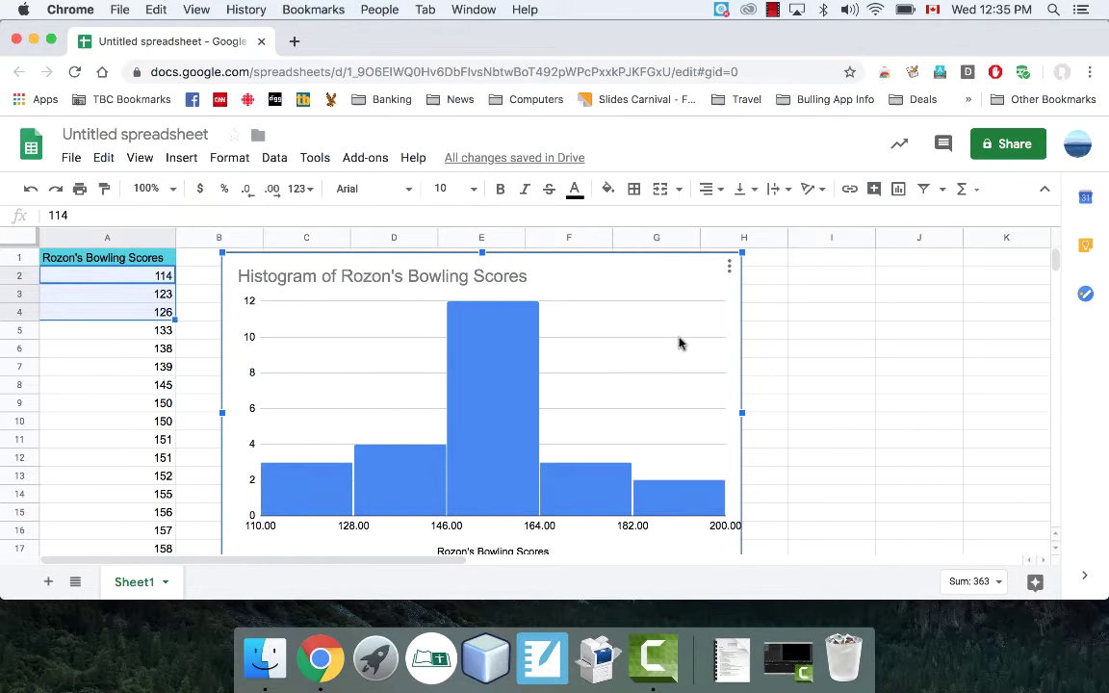
click(199, 295)
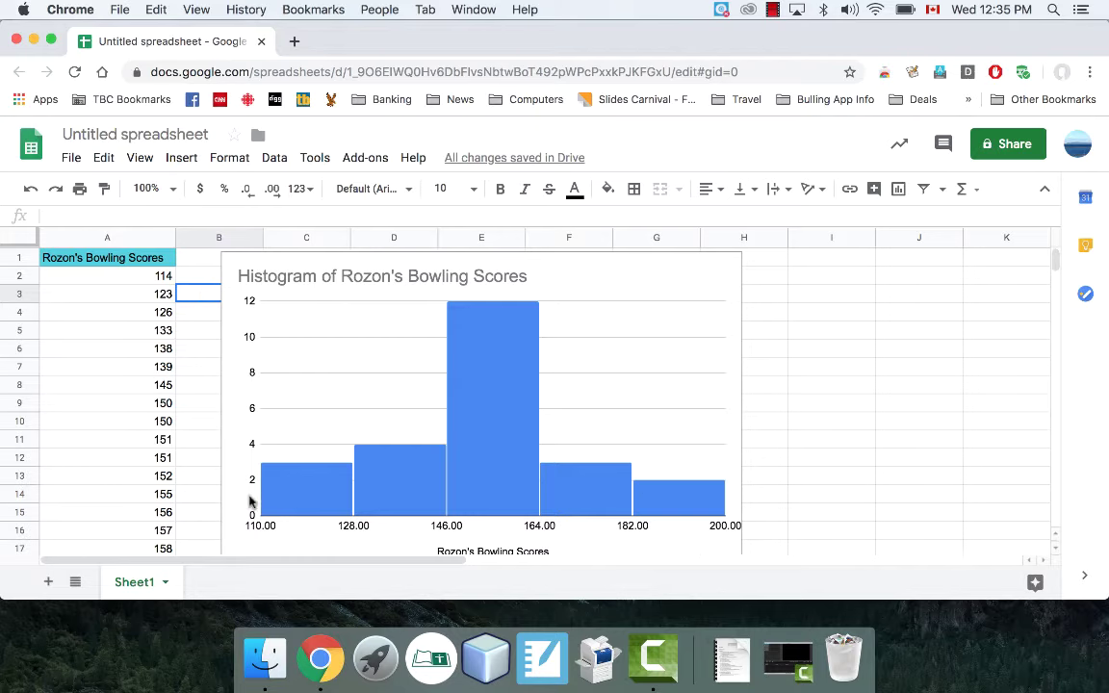
- Reopen the histogram for editing and set its bucket size to 10
click(594, 363)
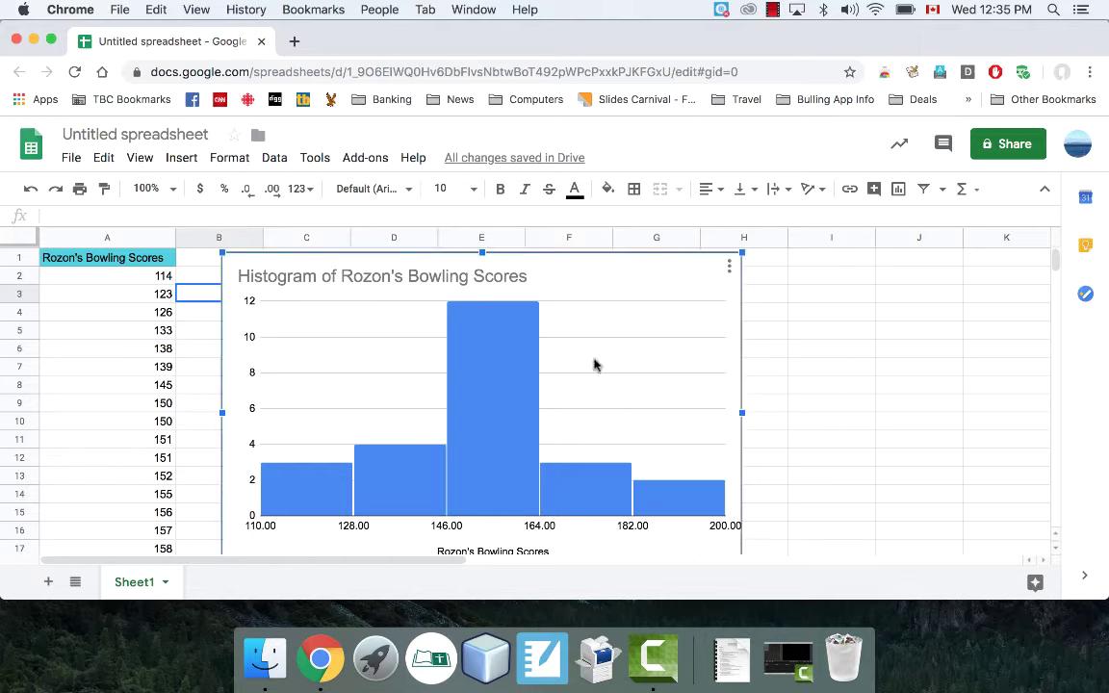
click(729, 269)
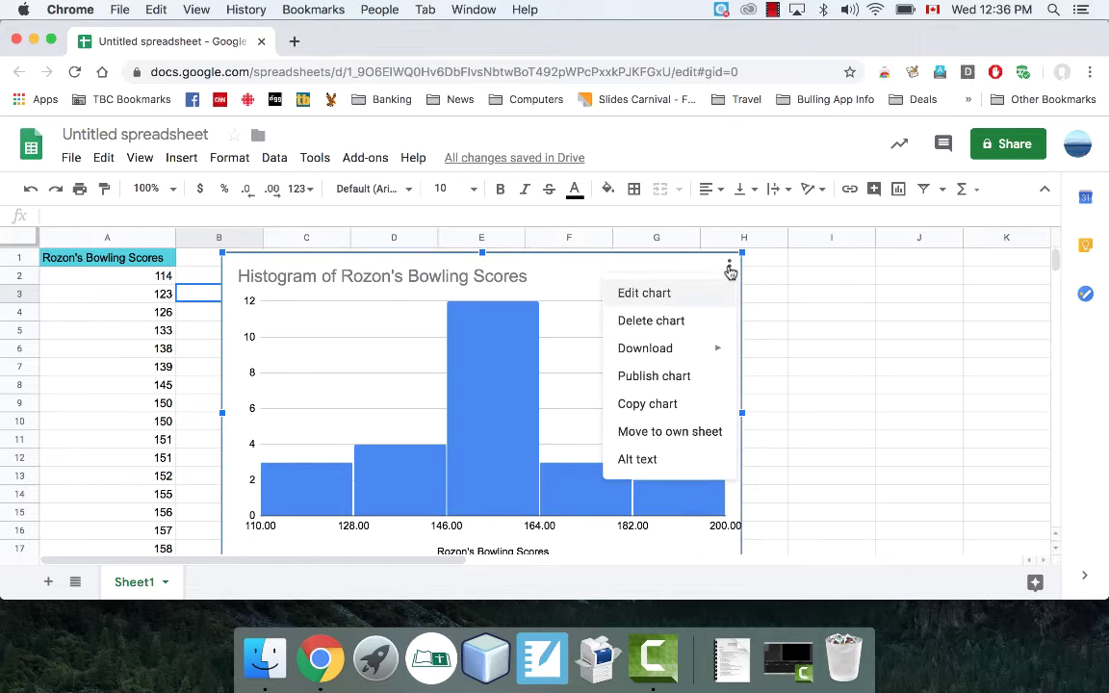
click(657, 292)
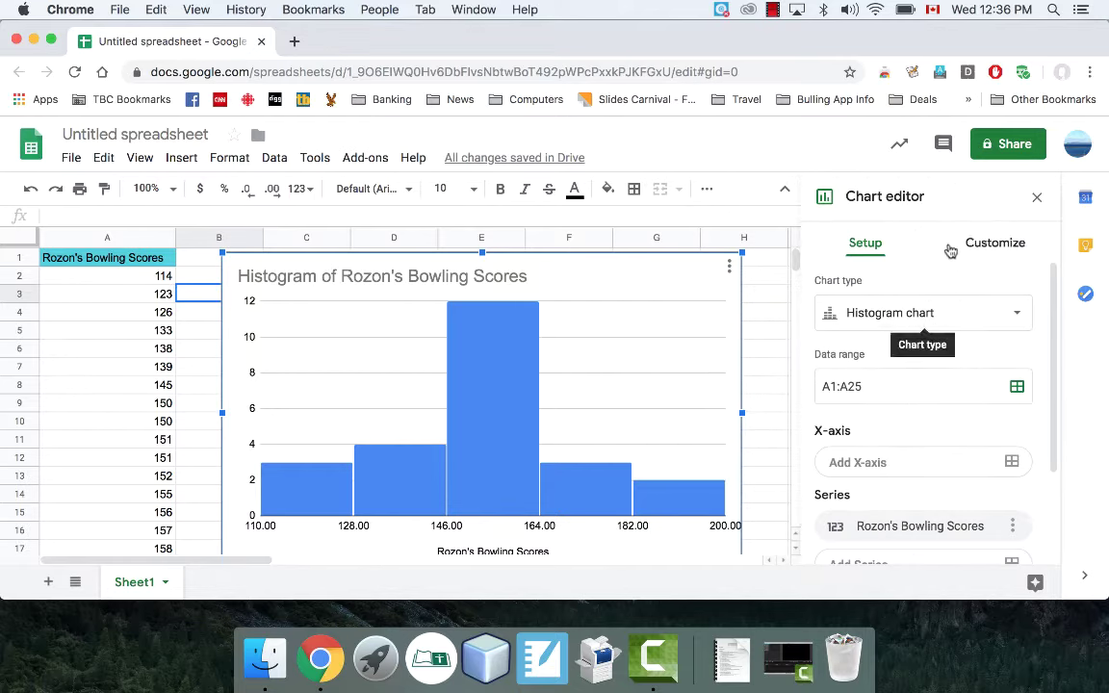
click(994, 241)
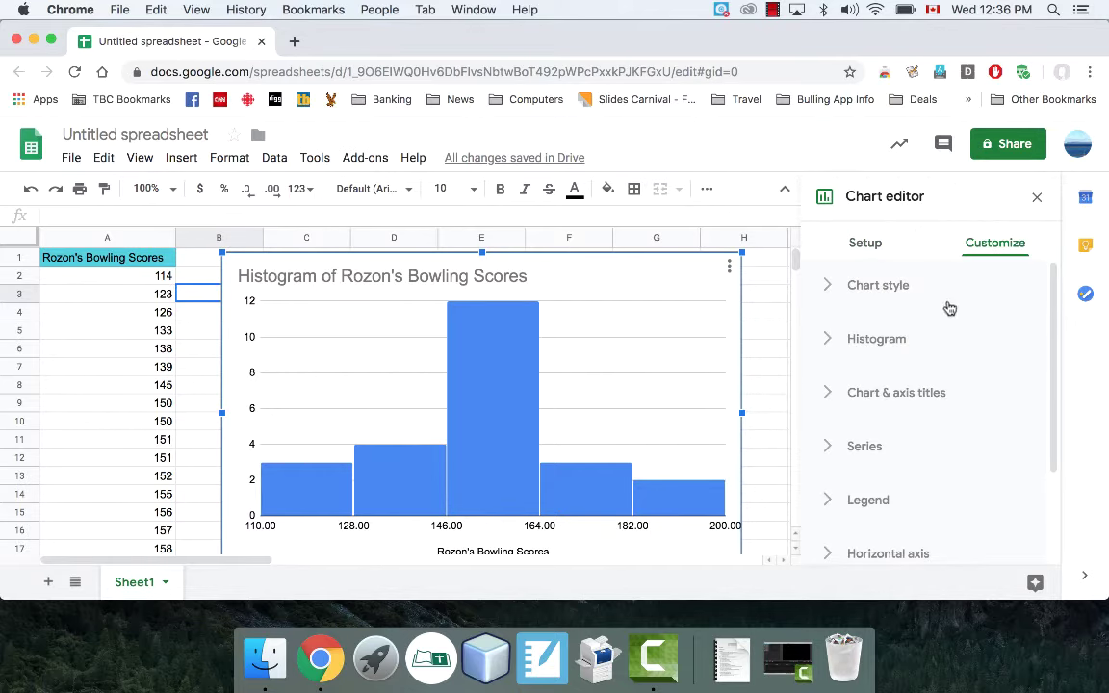
click(829, 338)
scroll(824, 420, down, 2)
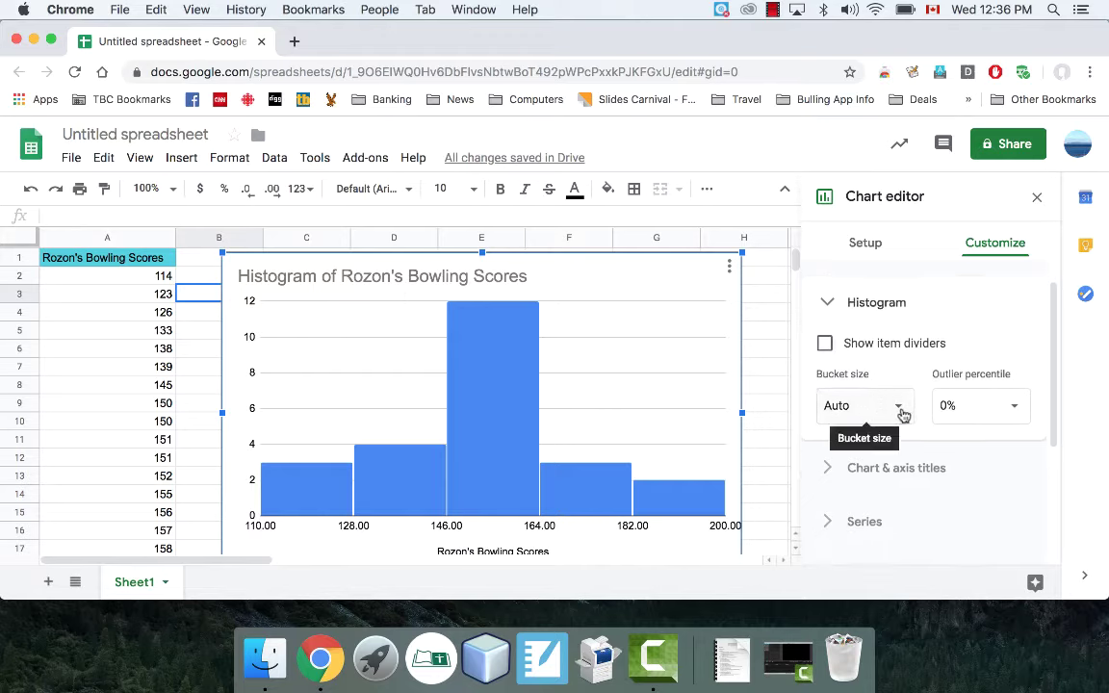
click(903, 408)
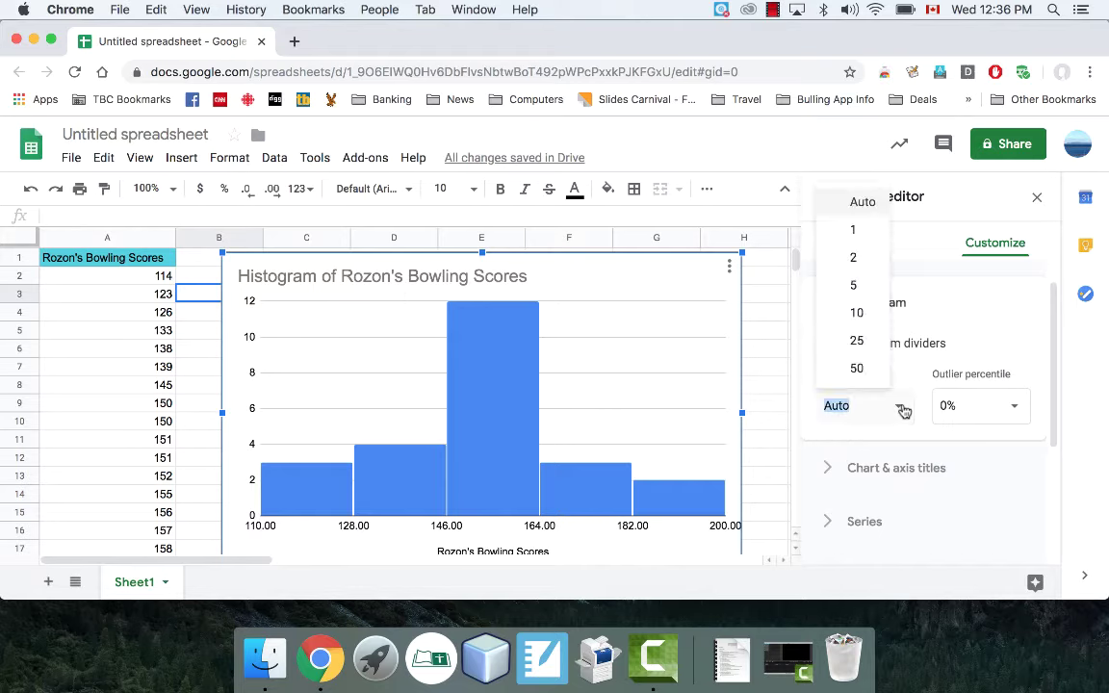
click(855, 314)
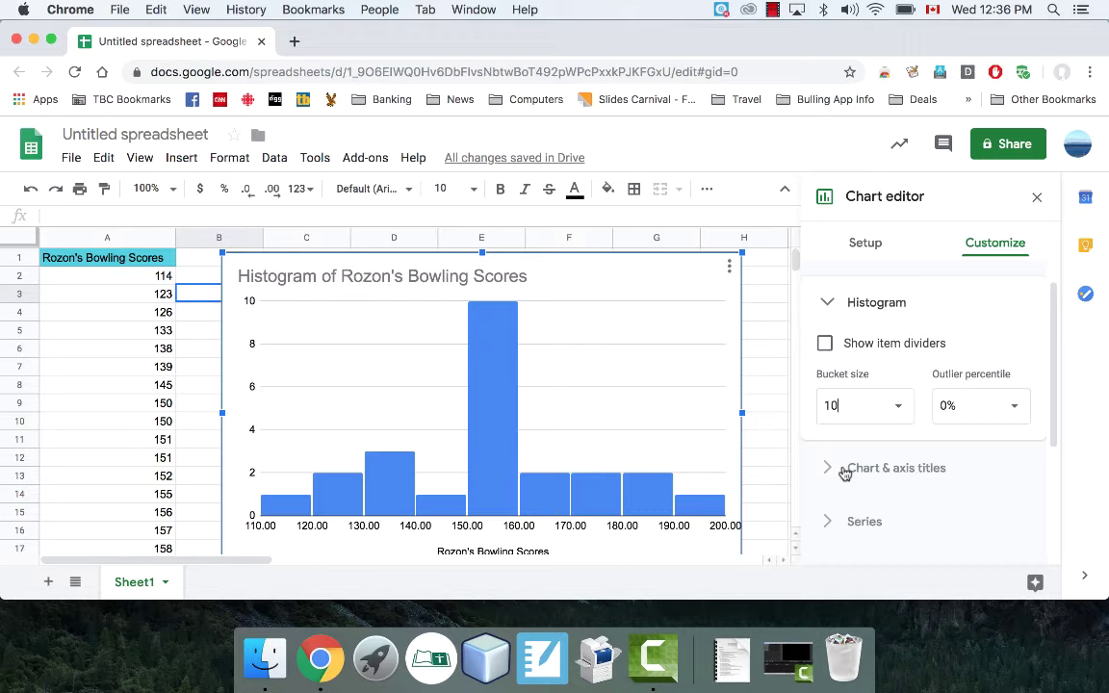
- Add the vertical axis title "Number of Games" to the histogram
click(832, 469)
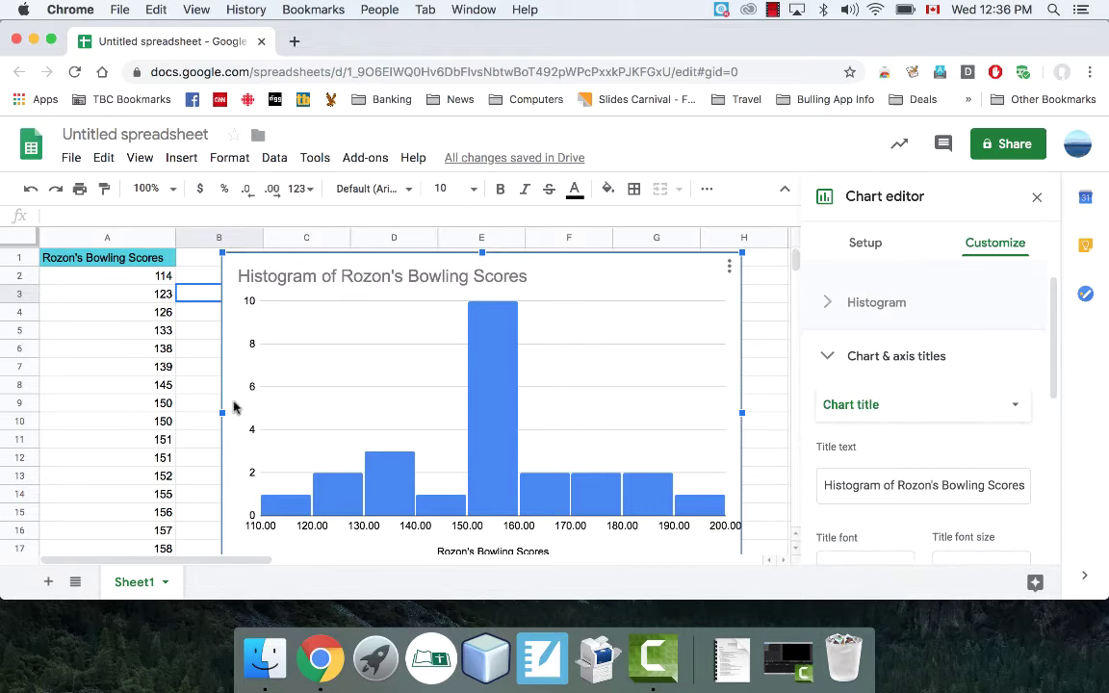
scroll(852, 497, down, 5)
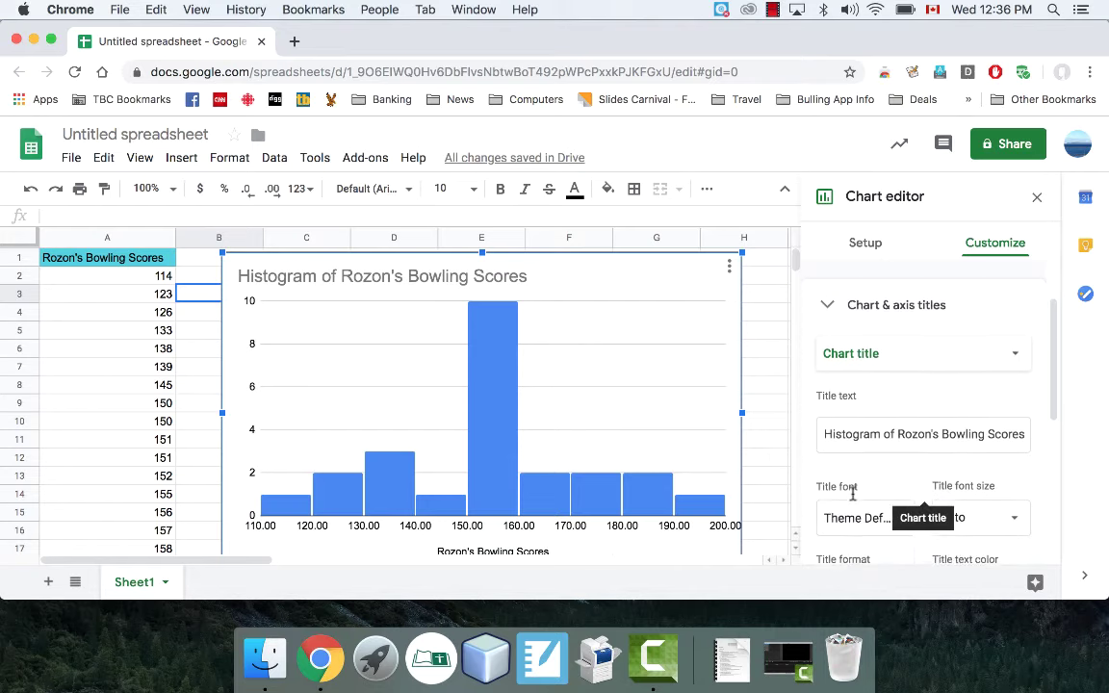
scroll(853, 500, up, 4)
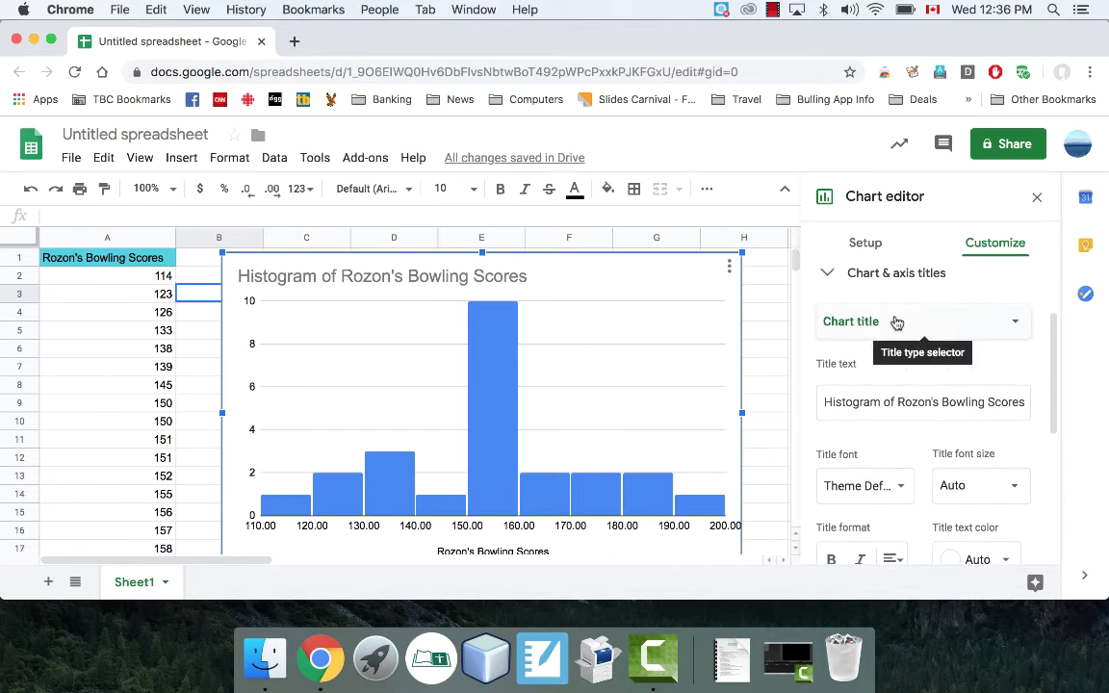
click(896, 320)
click(885, 402)
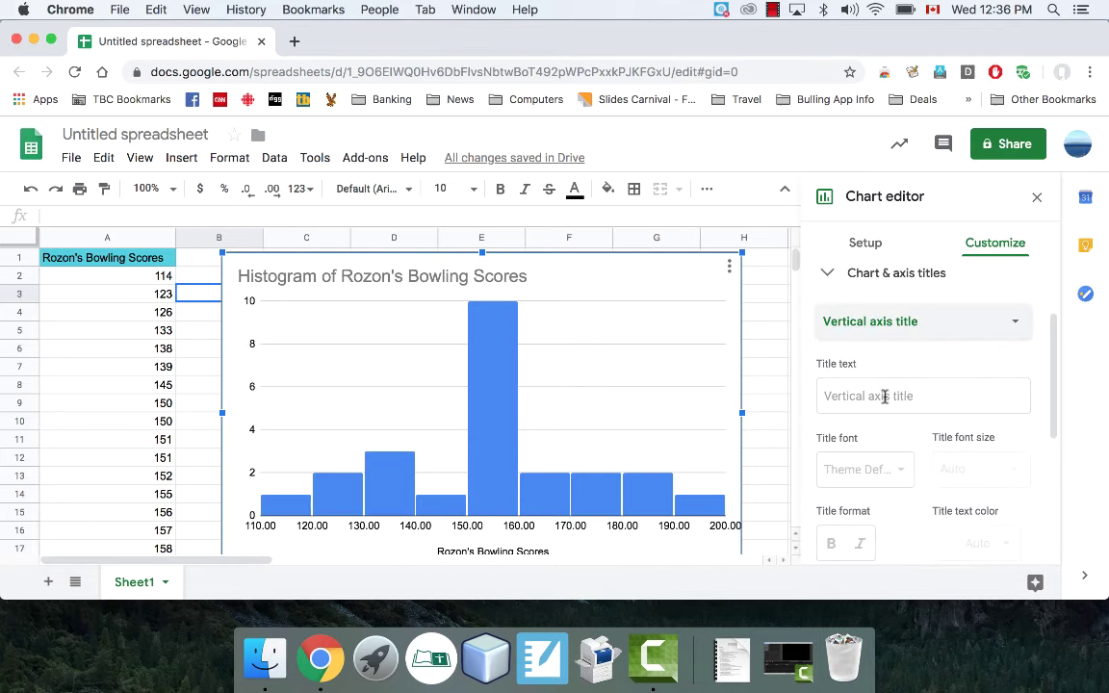
text(Number of Games)
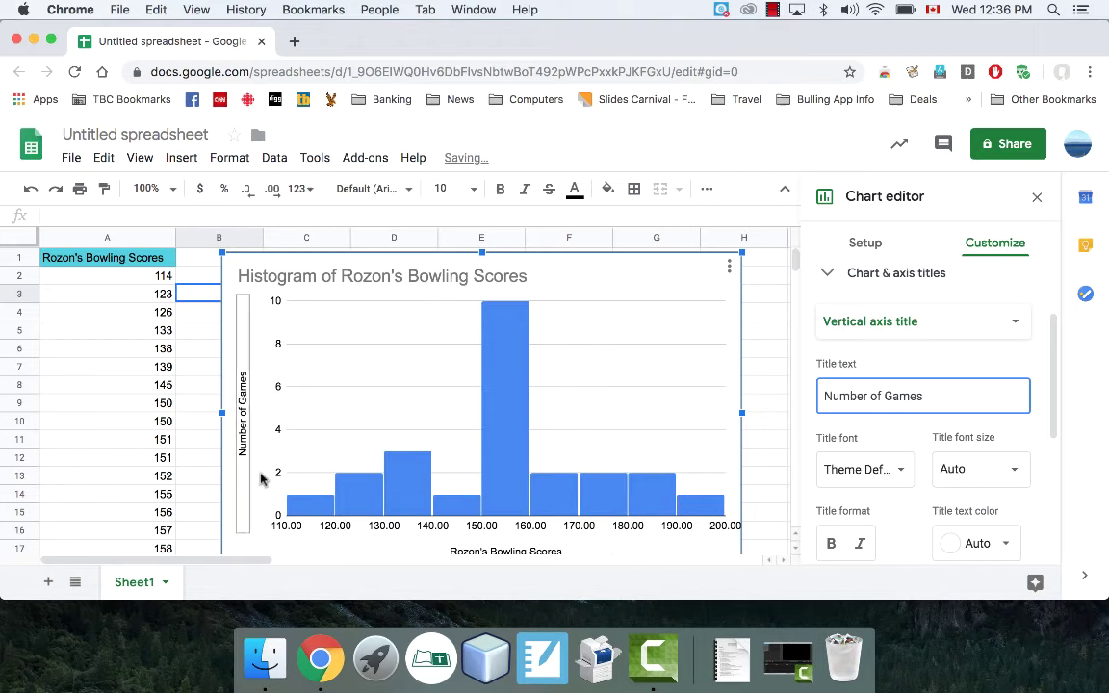
scroll(530, 454, down, 1)
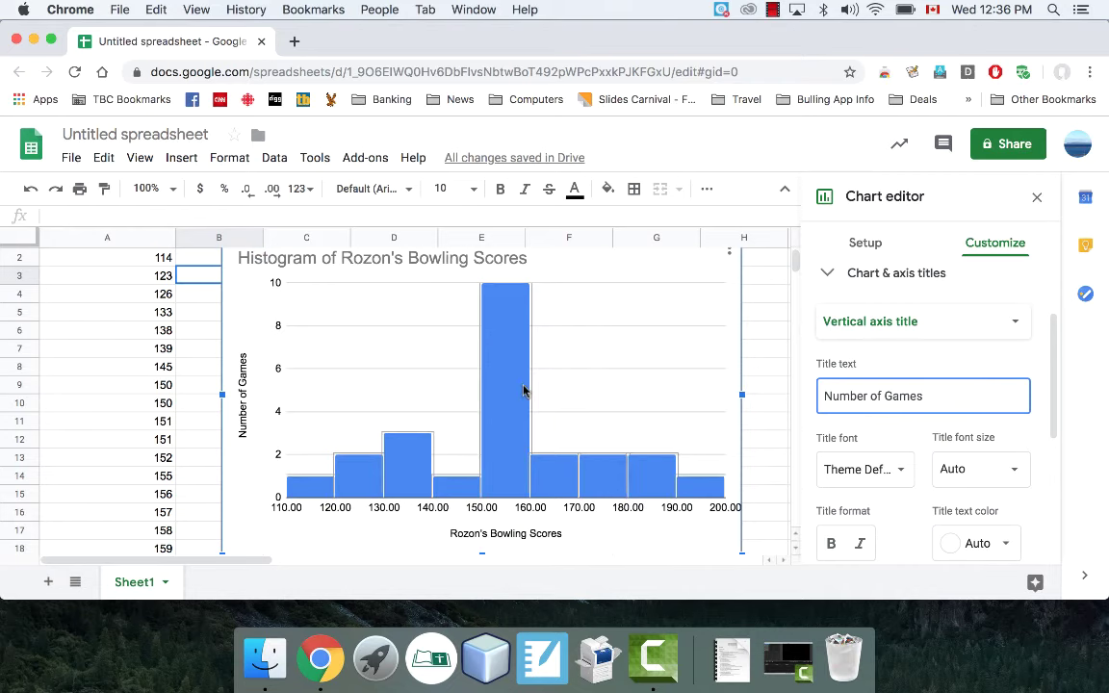
- Try bucket sizes of 25 and 50 for the histogram of bowling scores
scroll(938, 398, up, 4)
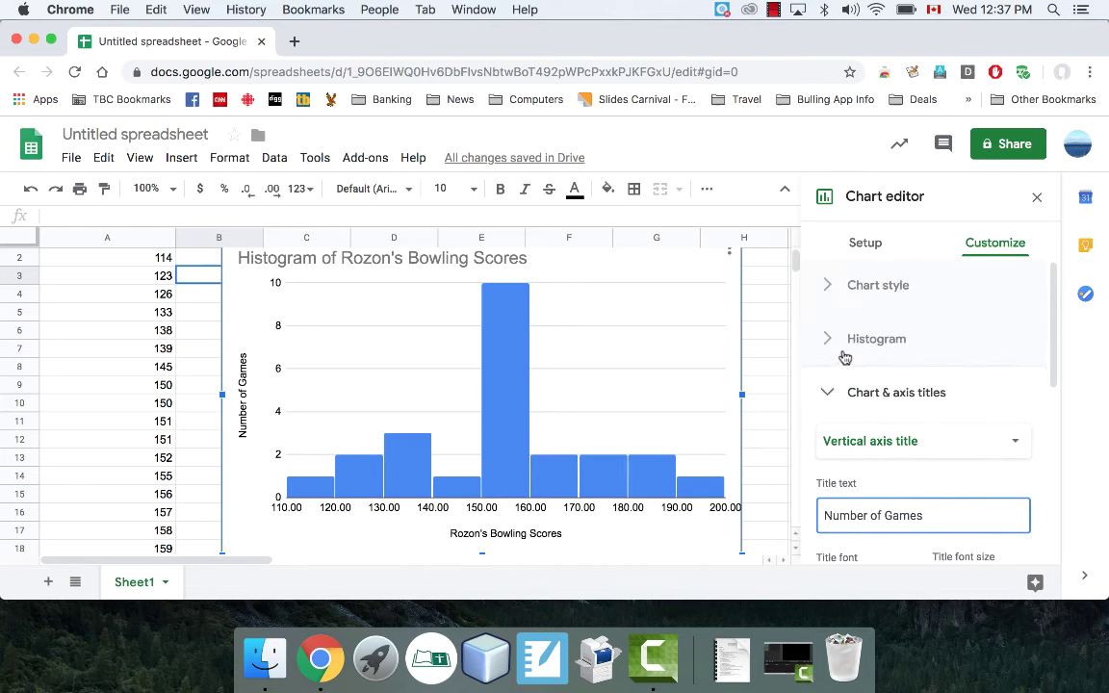
click(844, 356)
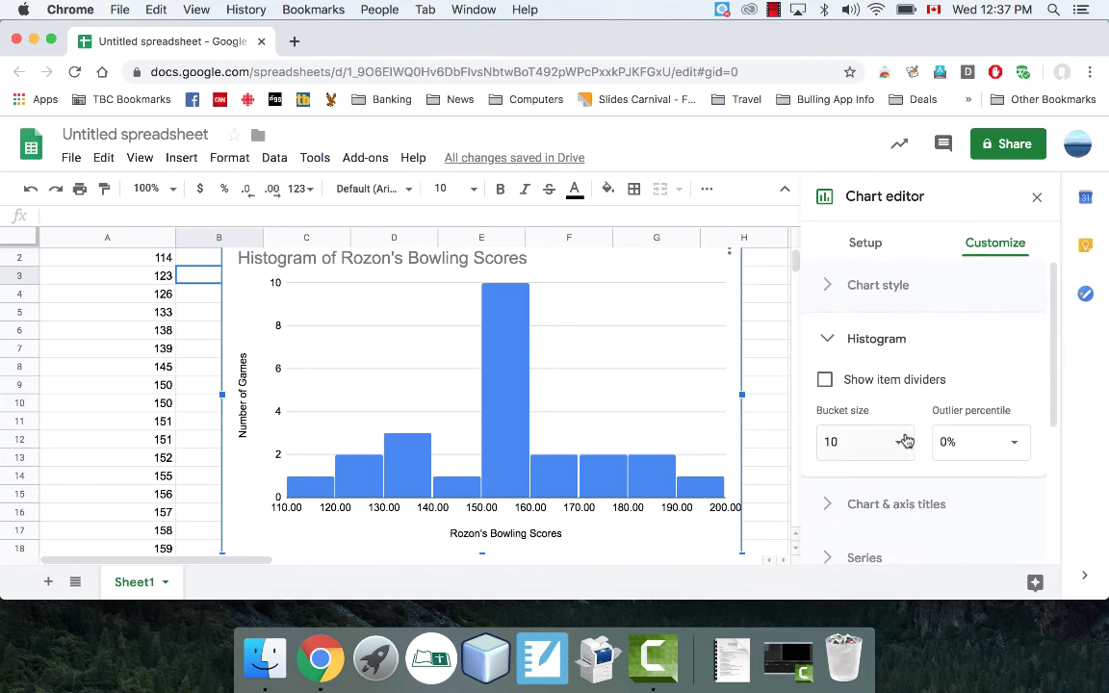
click(904, 440)
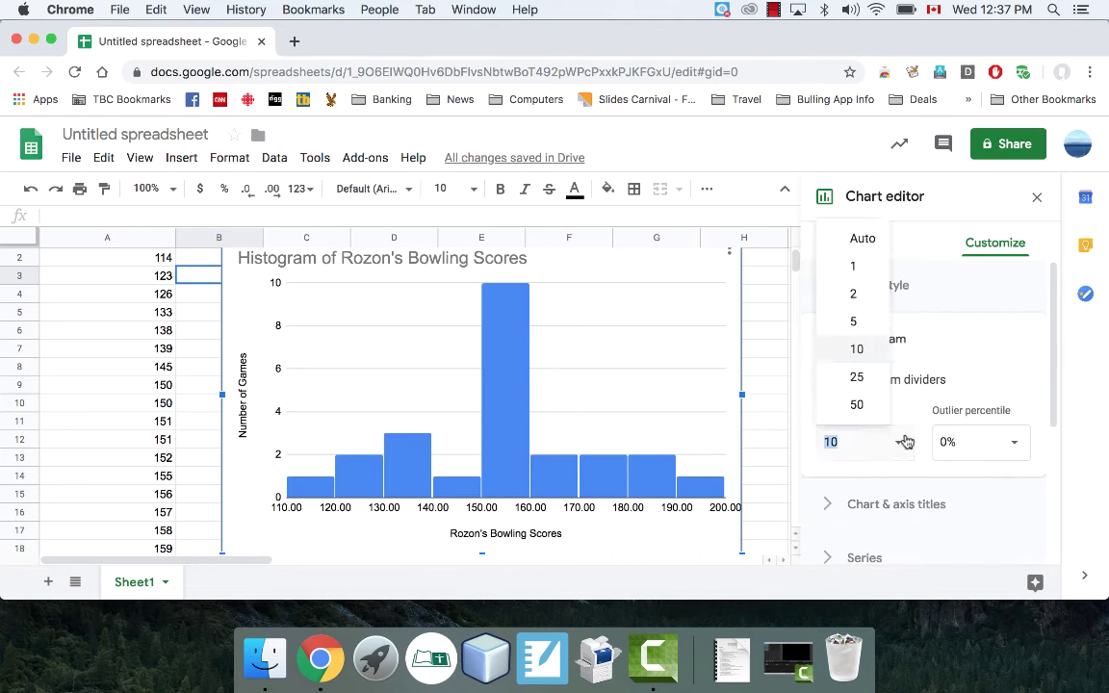
click(857, 381)
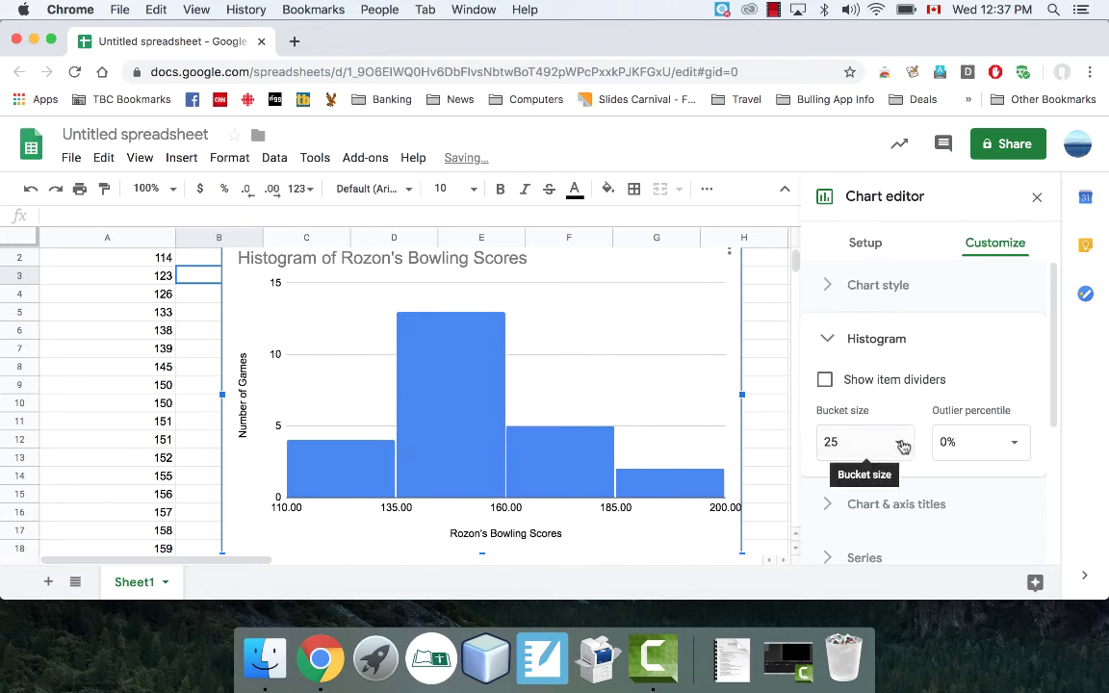
click(831, 445)
click(857, 404)
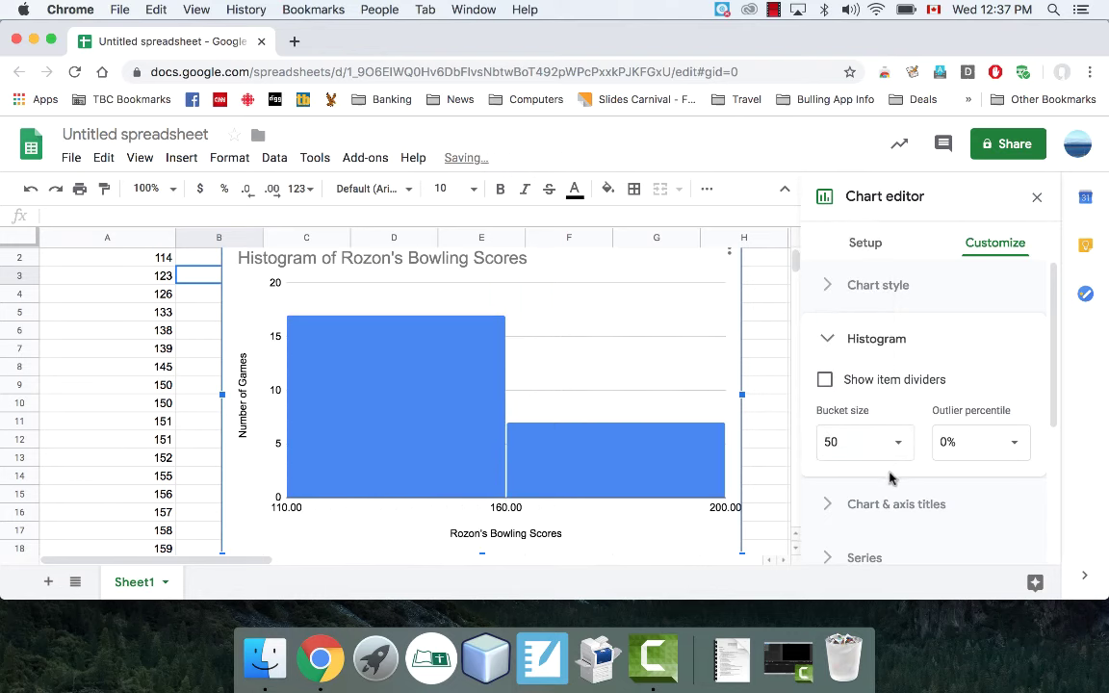
- Try histogram bucket sizes of 2 and 1, and return the bucket size to 10
click(901, 445)
click(854, 293)
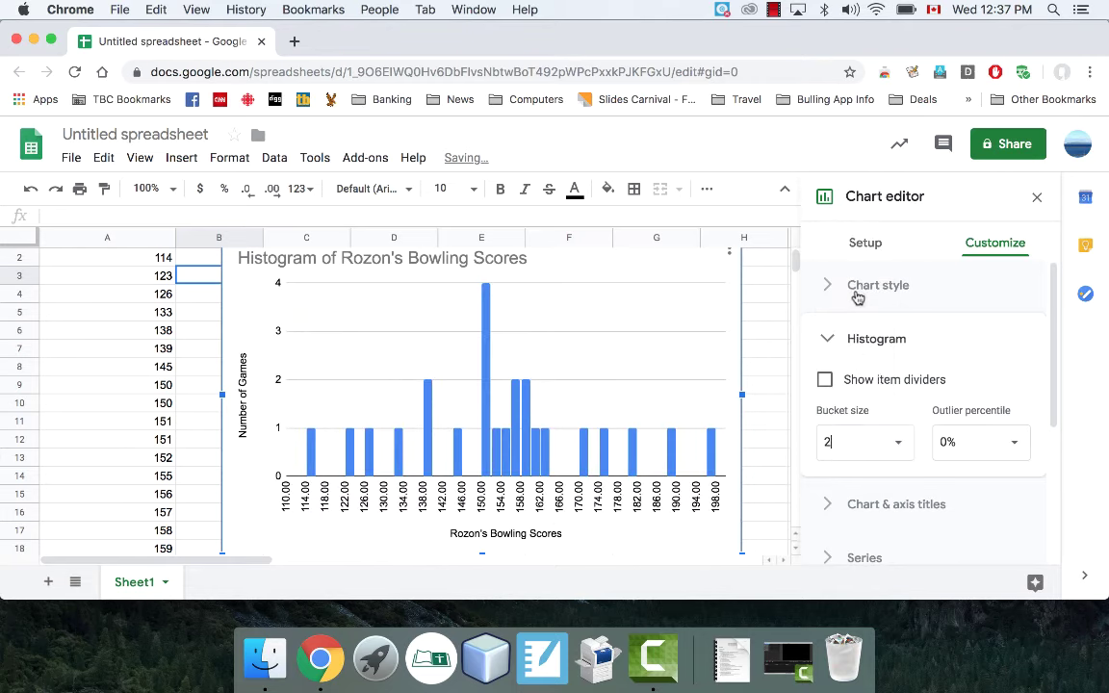
click(871, 441)
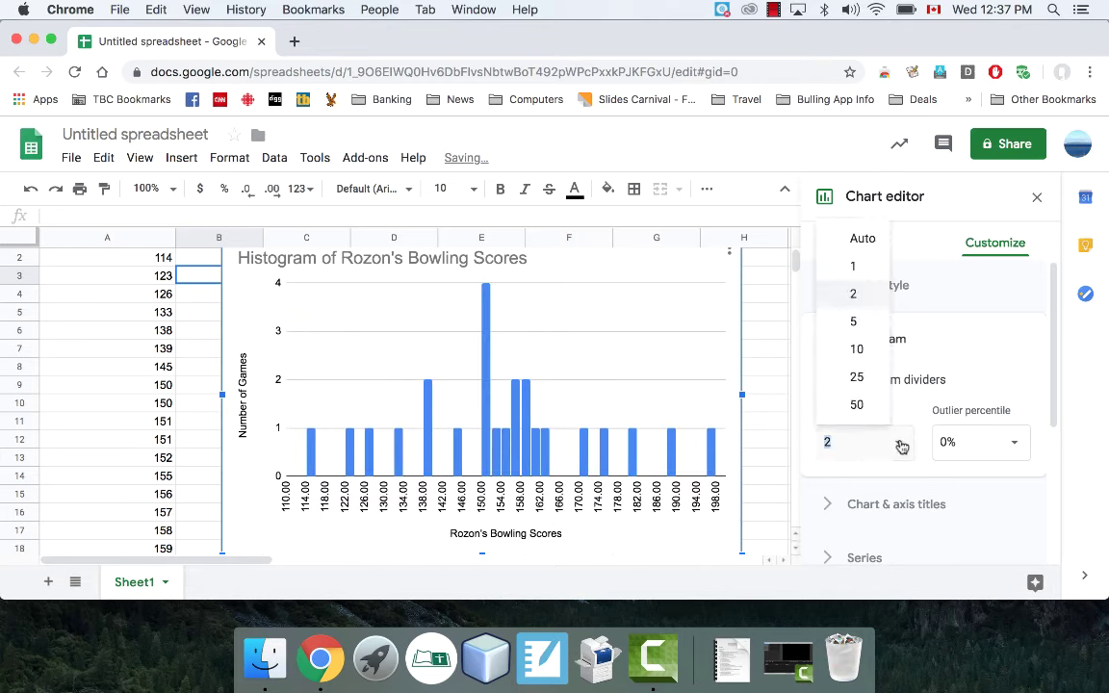
click(839, 263)
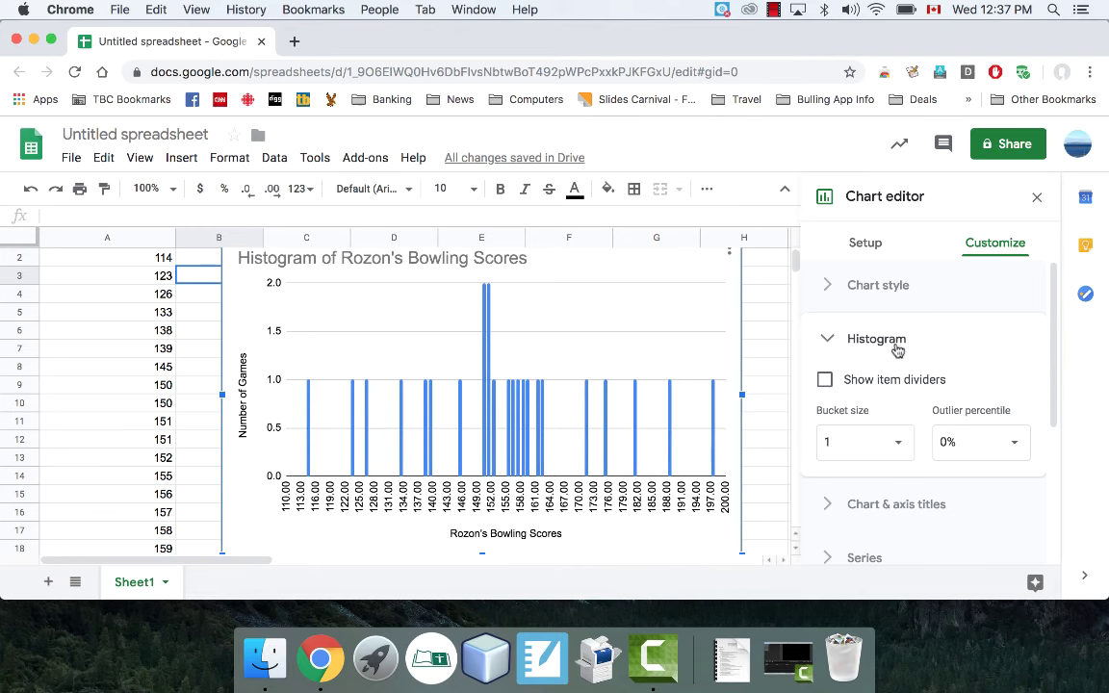
click(904, 451)
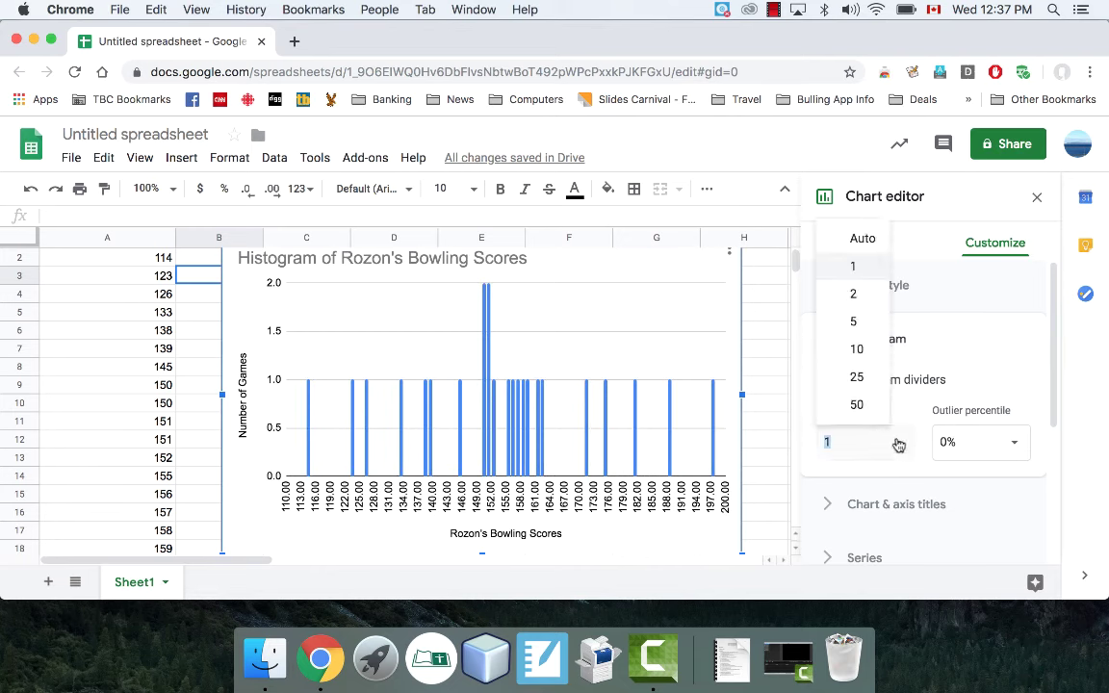
click(856, 352)
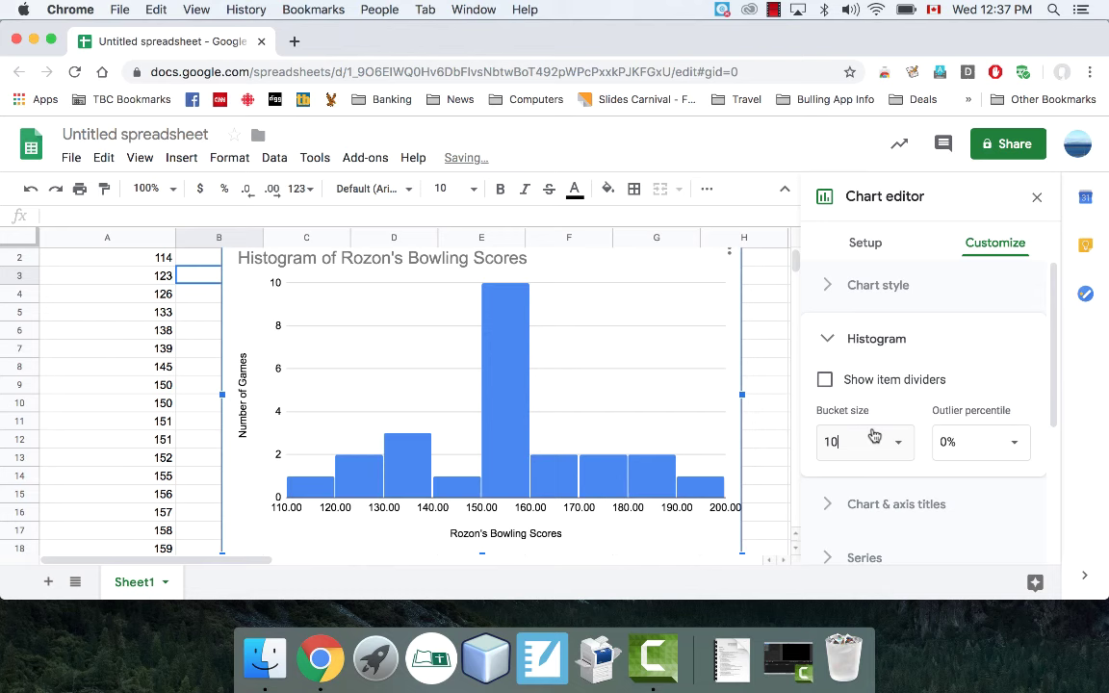
- Show item dividers on the histogram bars, hide them again, and close the chart editor
click(824, 381)
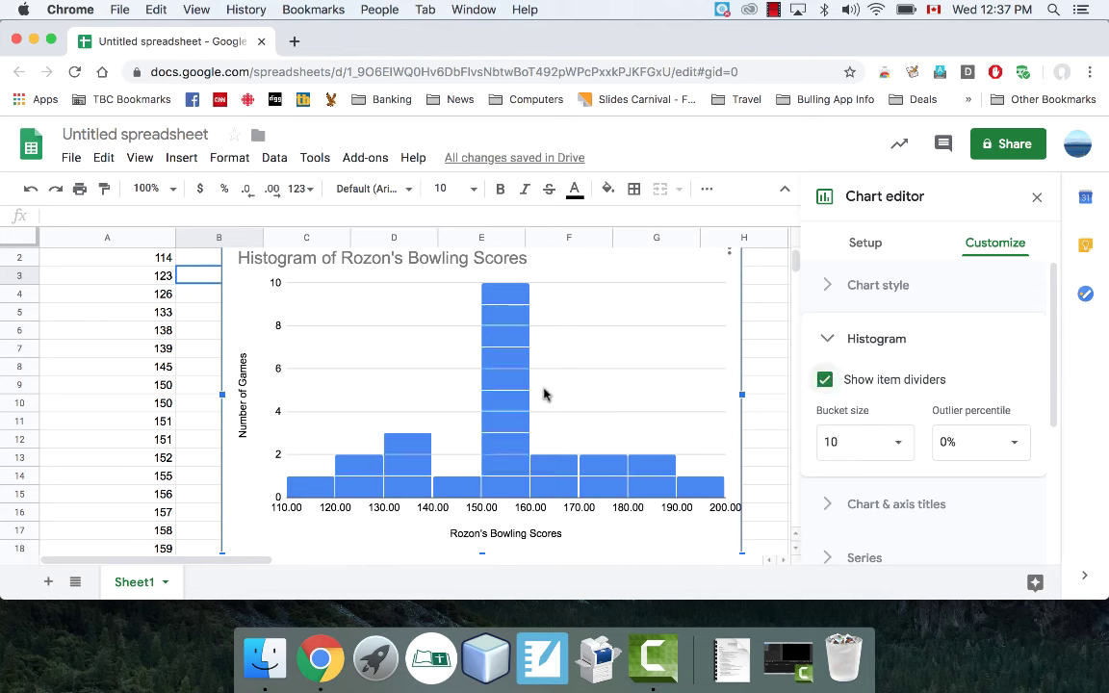
click(824, 380)
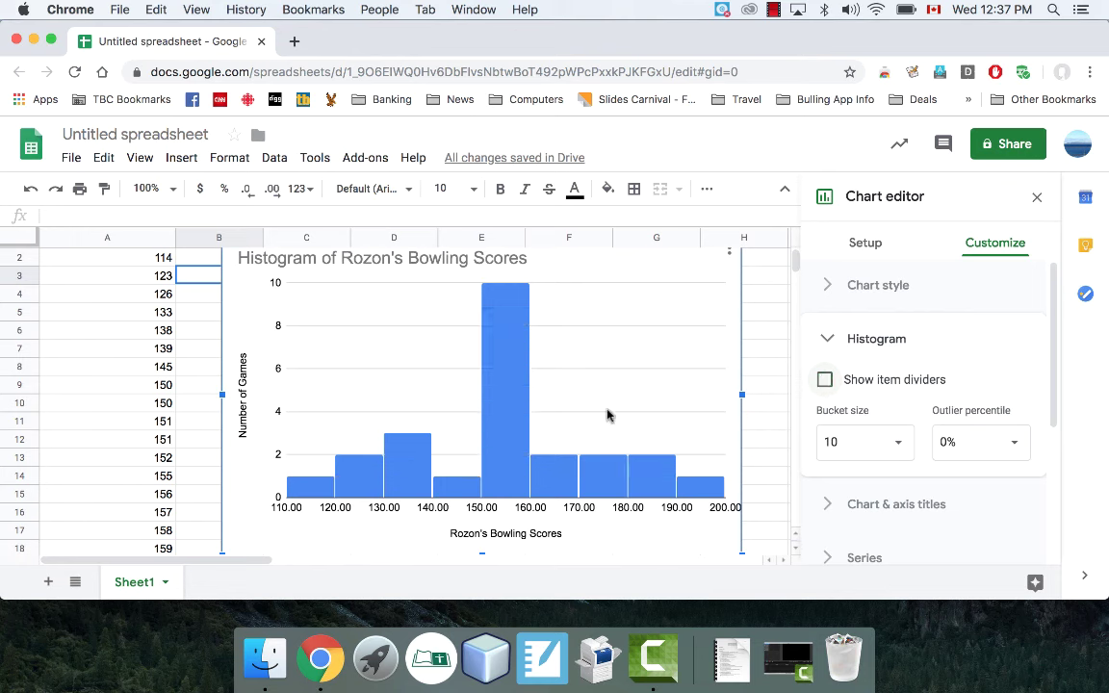
click(1037, 197)
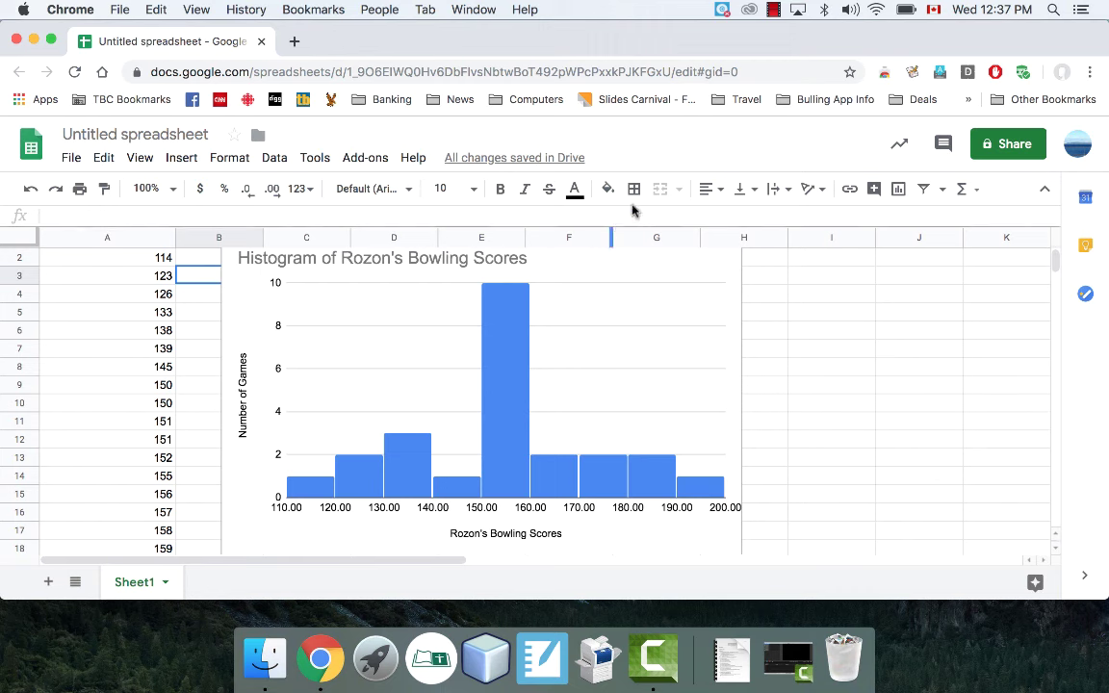
click(773, 9)
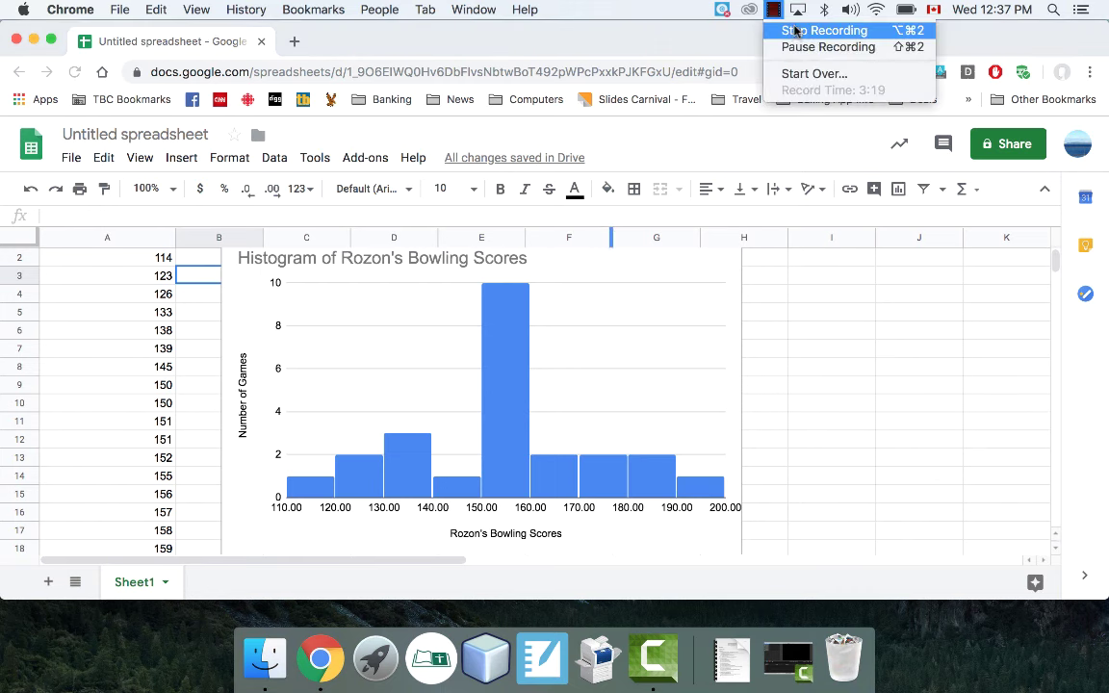